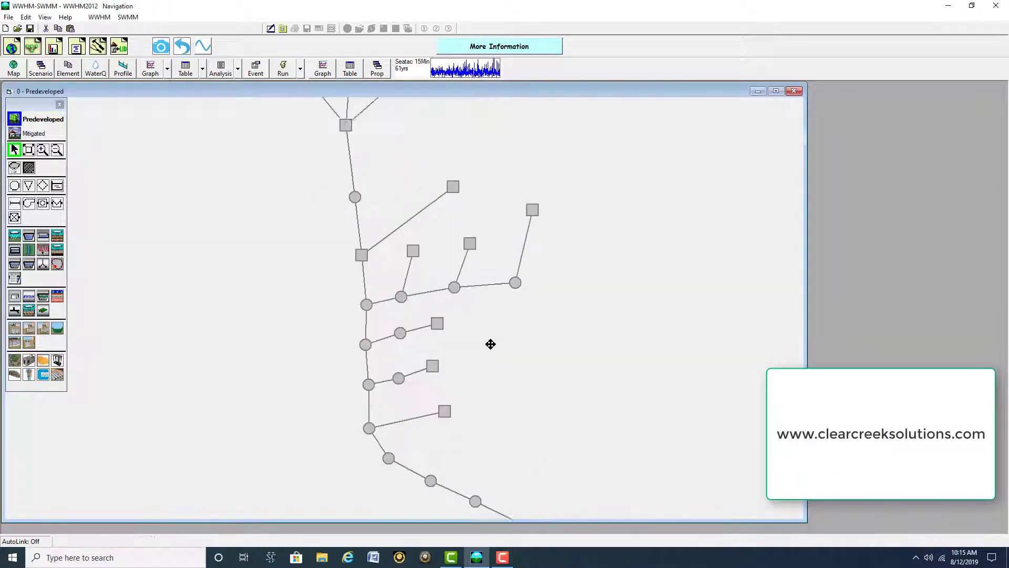
Inspect the Predeveloped drainage network from the upstream basins down to the outfalls at several magnifications.
scroll(501, 205, down, 5)
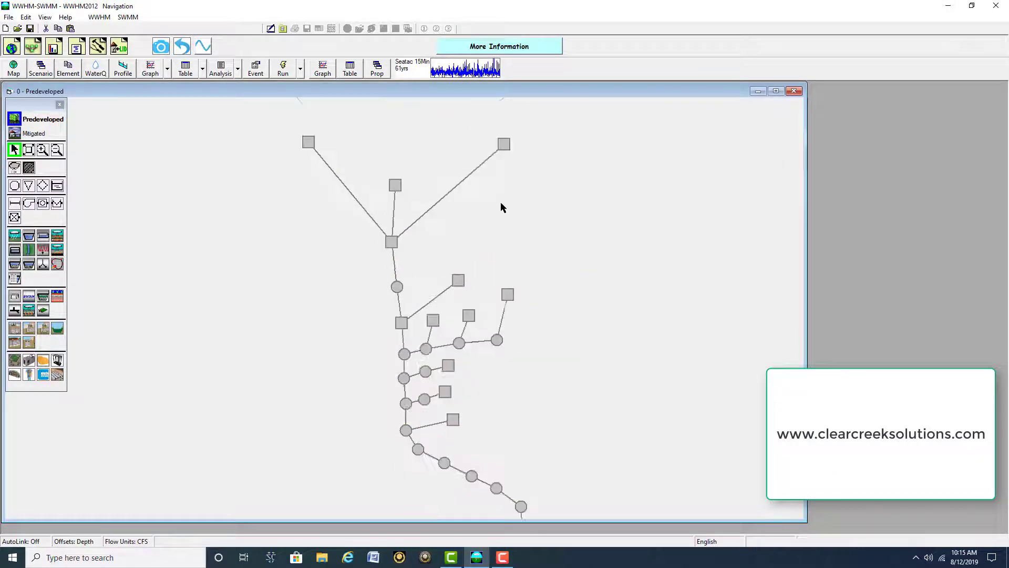
drag(534, 250, 513, 190)
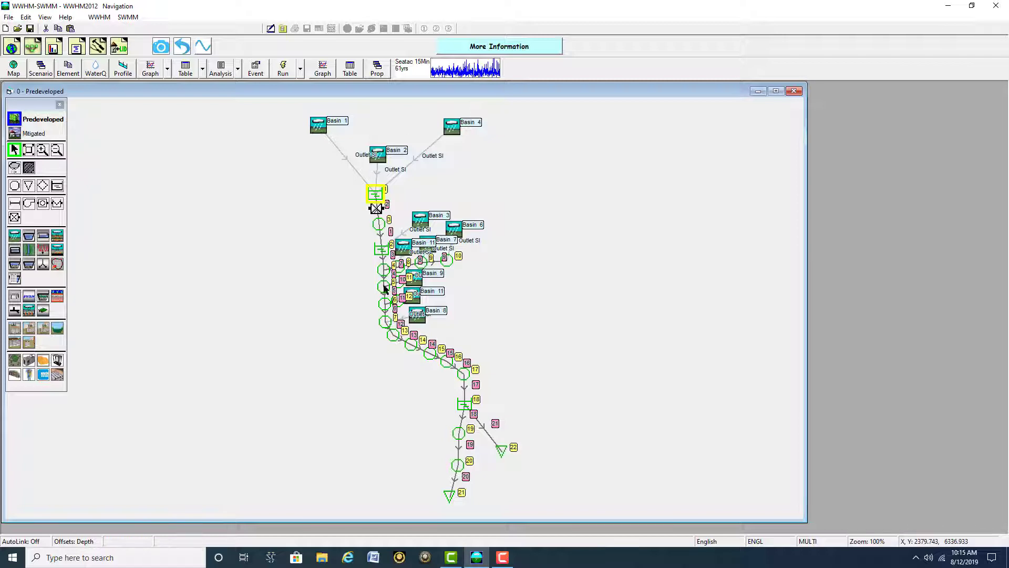
scroll(368, 305, up, 8)
scroll(530, 412, down, 8)
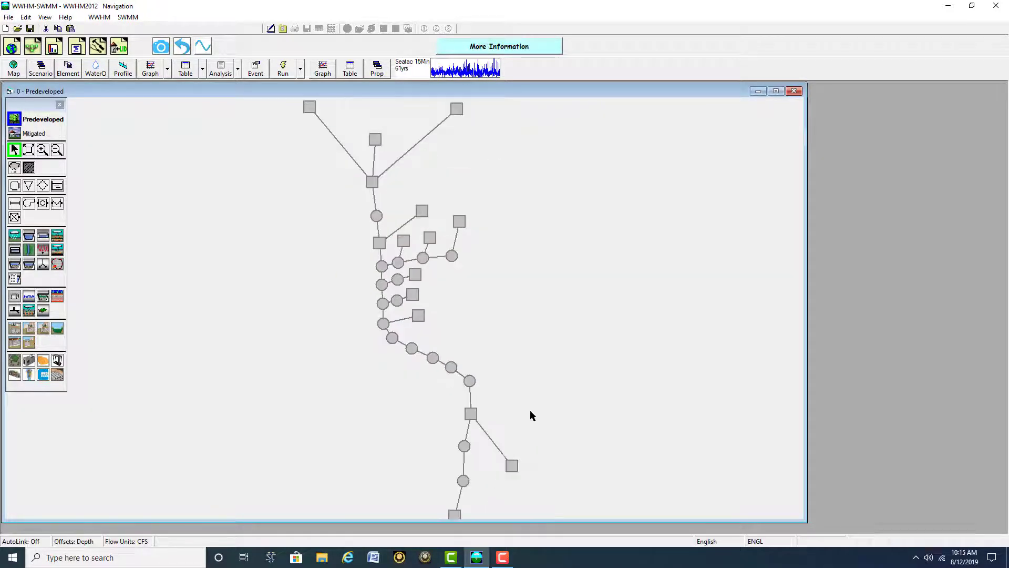
mouse_move(500, 336)
mouse_down()
mouse_move(493, 298)
mouse_move(498, 316)
mouse_up()
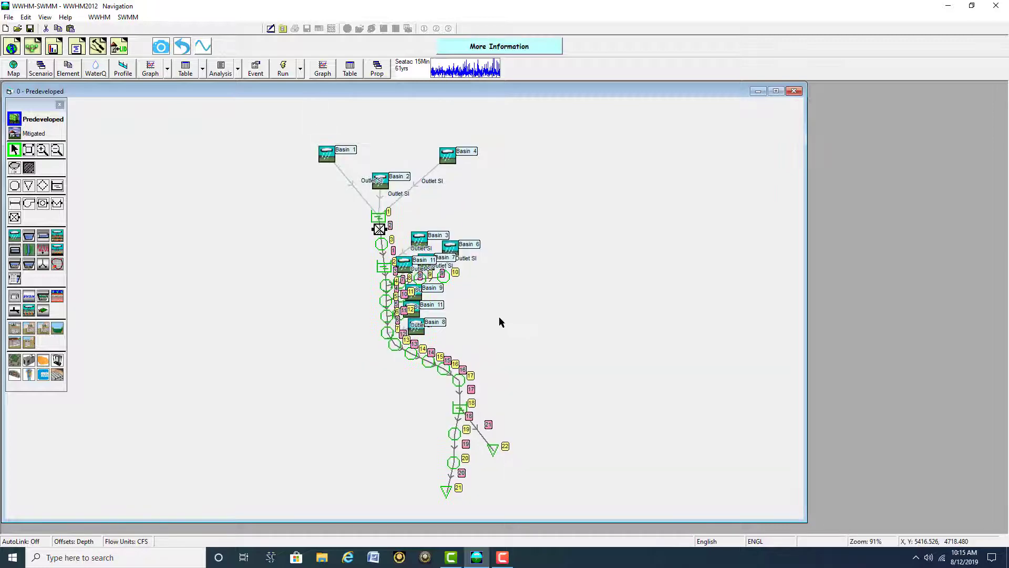
scroll(498, 316, up, 2)
scroll(499, 317, down, 2)
mouse_move(486, 331)
mouse_down()
mouse_move(301, 320)
mouse_move(651, 306)
mouse_move(314, 302)
mouse_move(579, 304)
mouse_move(375, 318)
mouse_move(568, 307)
mouse_move(415, 308)
mouse_move(471, 298)
mouse_move(500, 304)
mouse_move(275, 349)
mouse_move(694, 329)
mouse_up()
scroll(499, 304, up, 3)
drag(430, 313, 375, 121)
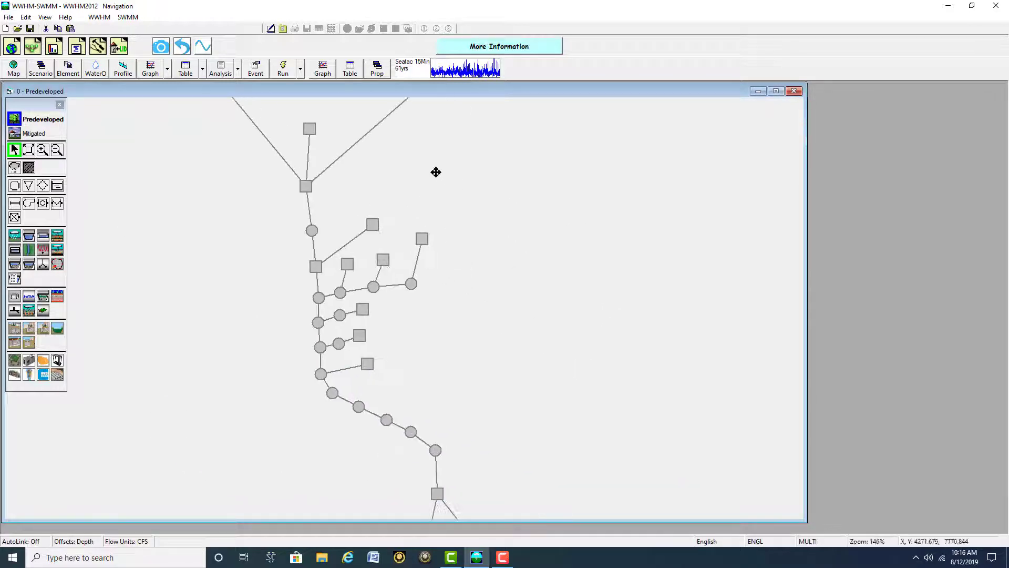
Pan across the Predeveloped schematic to view the lower conveyance line and the upper basins.
drag(538, 358, 423, 196)
drag(531, 411, 555, 408)
drag(520, 371, 573, 439)
drag(492, 280, 561, 410)
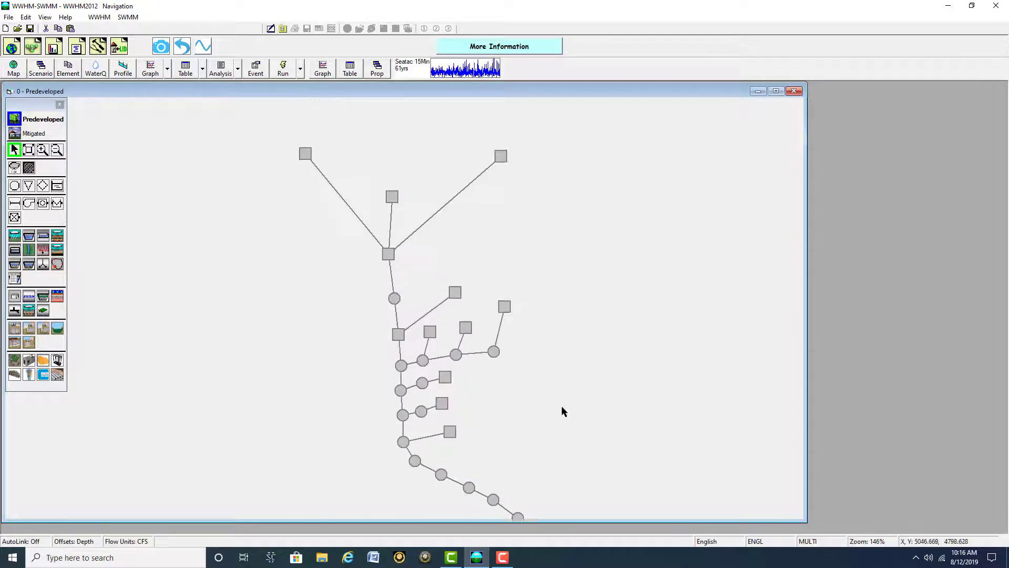
mouse_move(541, 289)
mouse_down()
mouse_move(490, 332)
mouse_move(488, 223)
mouse_move(498, 233)
mouse_up()
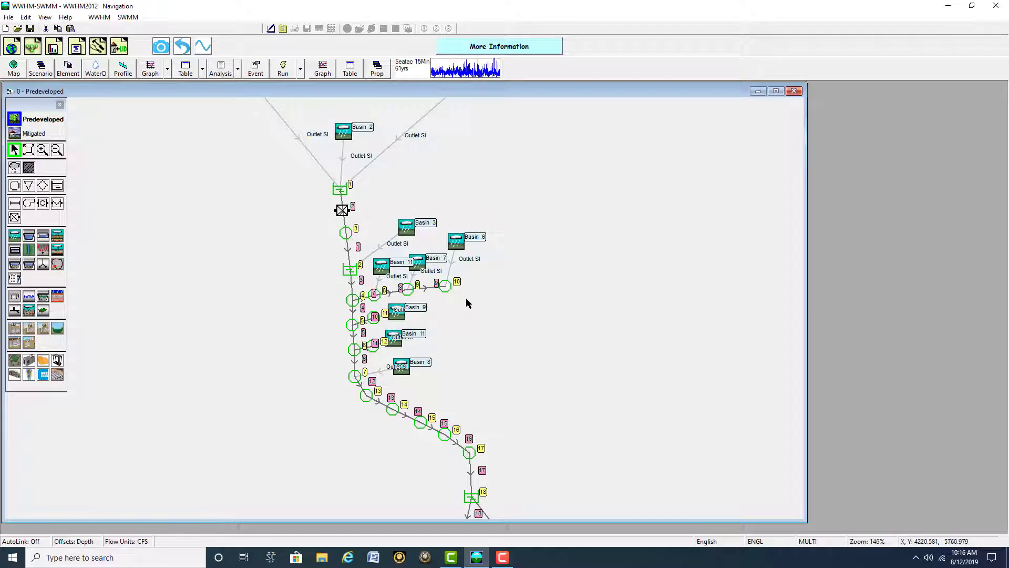
Examine the connection between Basin 9 and node 11 up close and return to a view of the full network.
scroll(489, 323, up, 8)
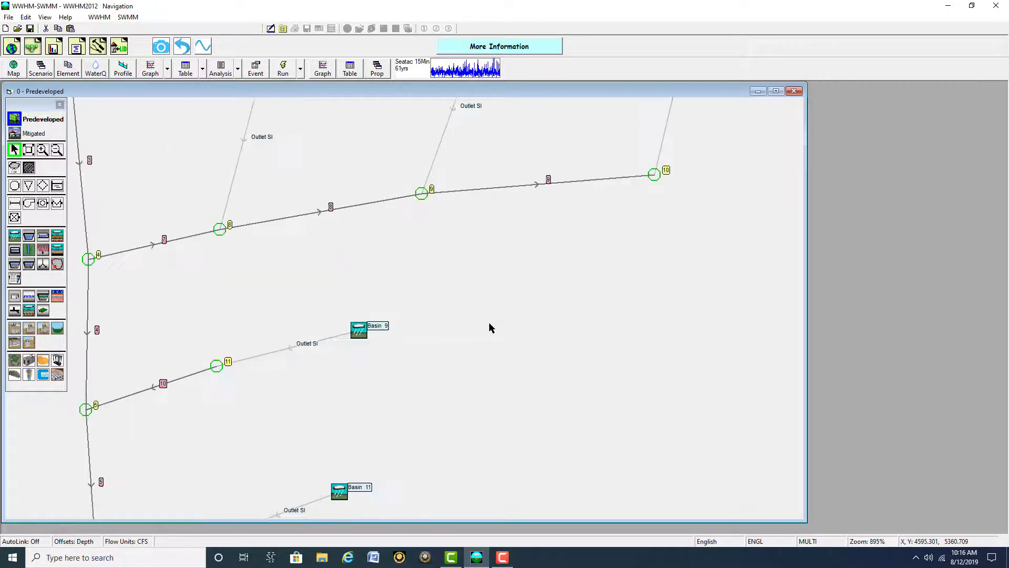
scroll(488, 328, up, 2)
scroll(512, 226, up, 5)
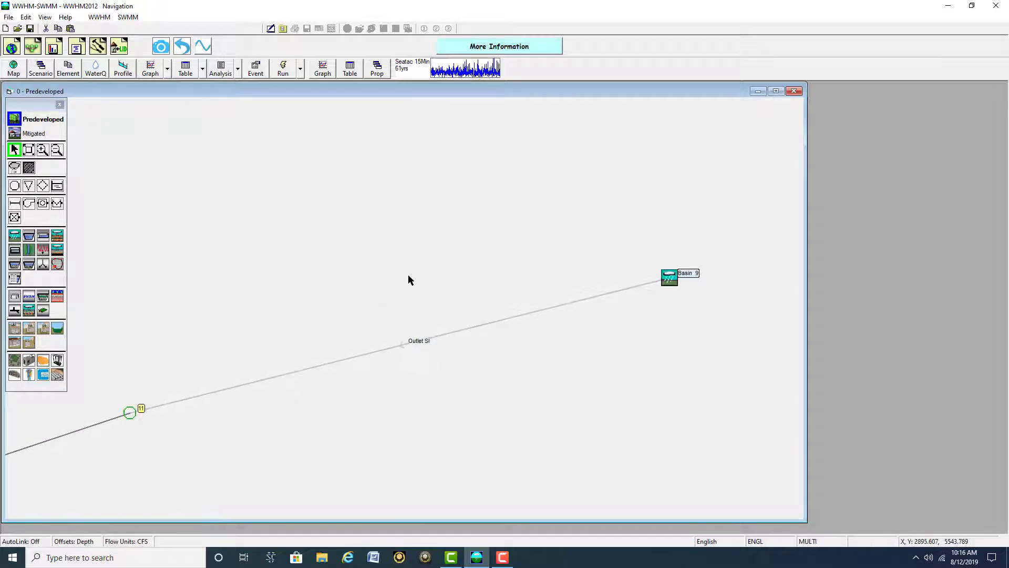
scroll(446, 277, down, 4)
scroll(446, 275, down, 14)
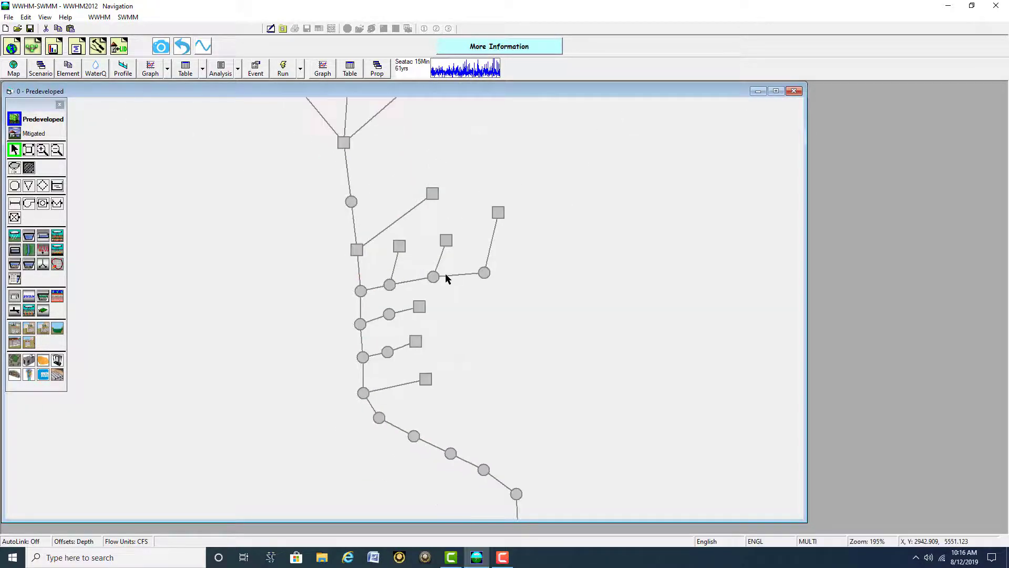
scroll(446, 277, up, 7)
scroll(446, 273, up, 3)
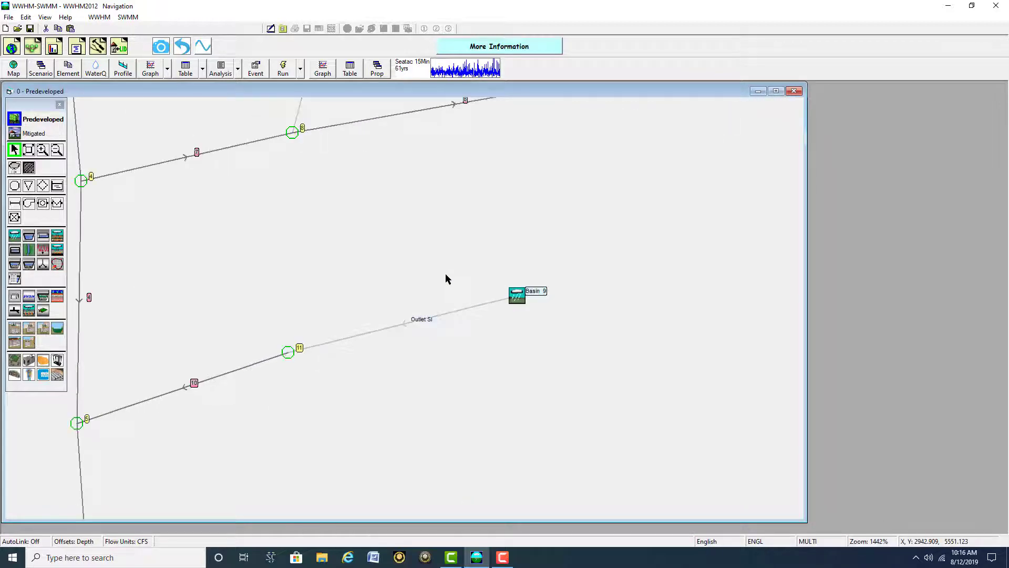
scroll(446, 273, down, 6)
scroll(446, 272, down, 8)
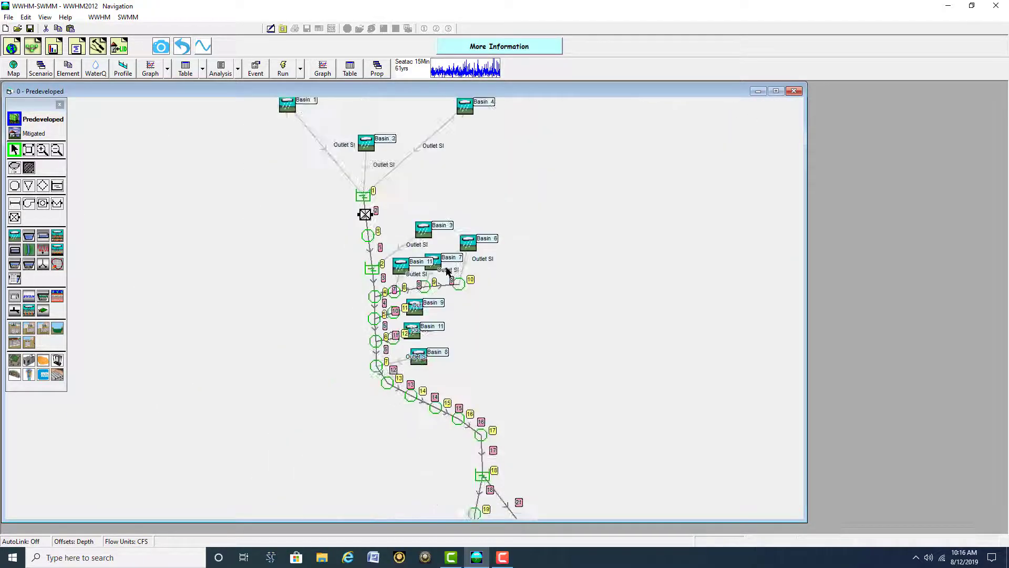
scroll(446, 272, up, 6)
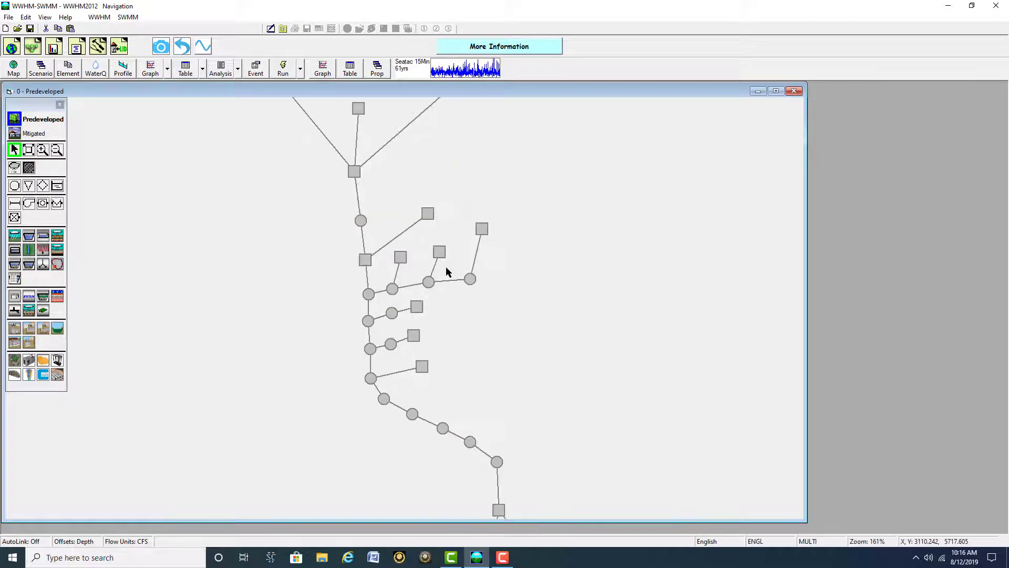
scroll(445, 272, up, 2)
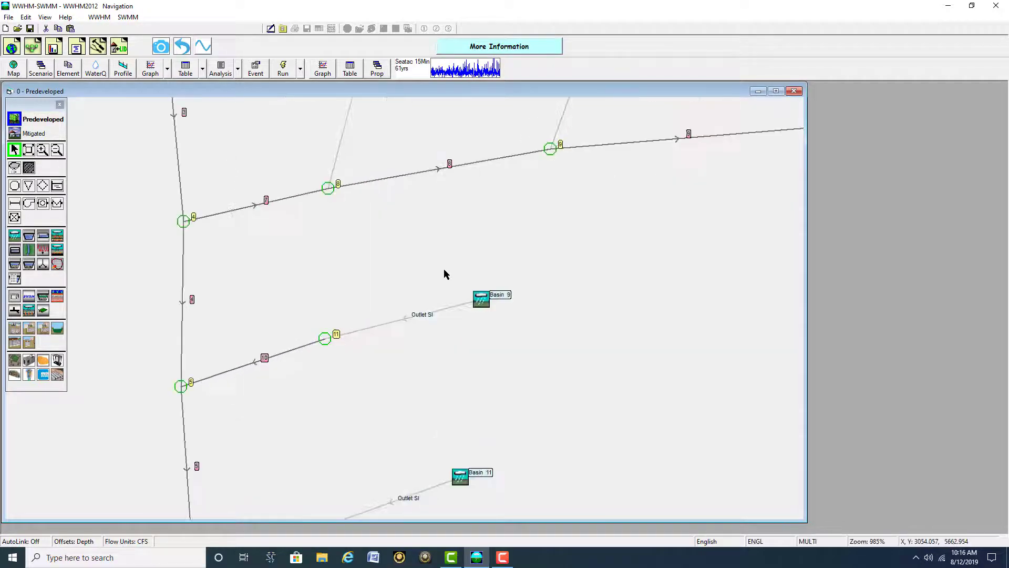
scroll(444, 273, down, 4)
scroll(444, 270, down, 4)
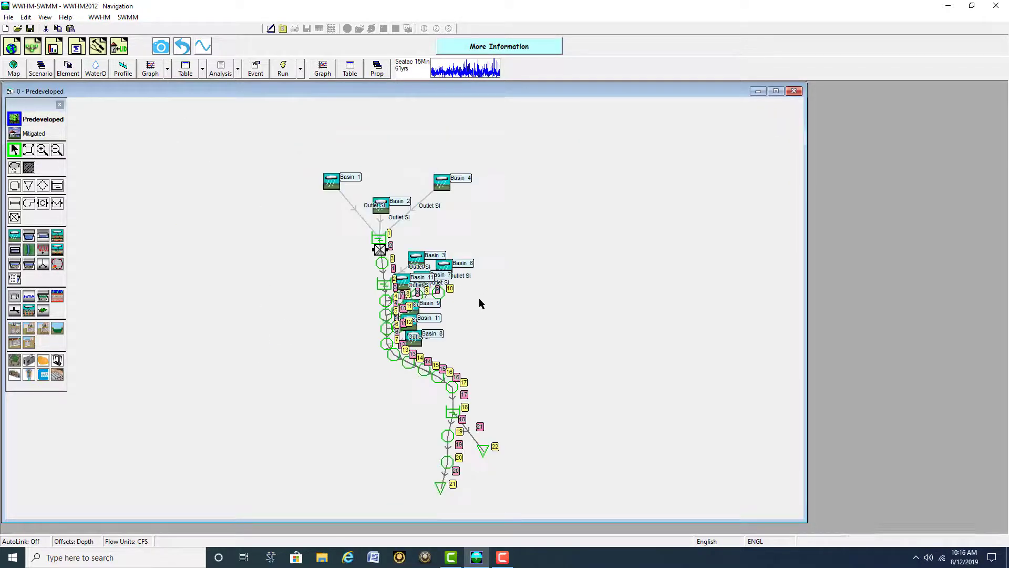
scroll(483, 272, down, 2)
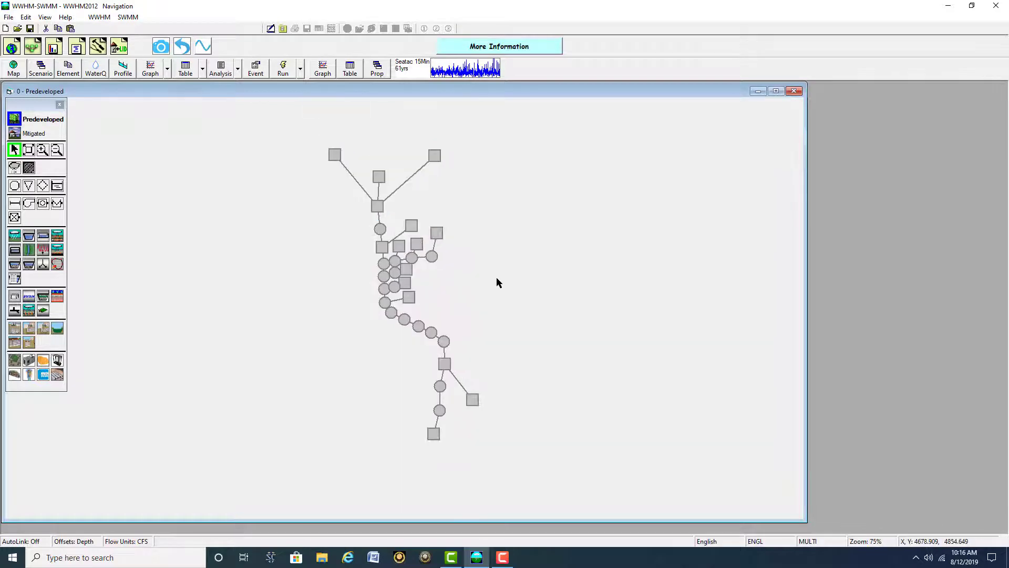
Pan the schematic vertically from the upper basins down to outfalls 21 and 22.
key(Up)
key(Up)
key(Up)
key(Up)
key(Up)
key(Up)
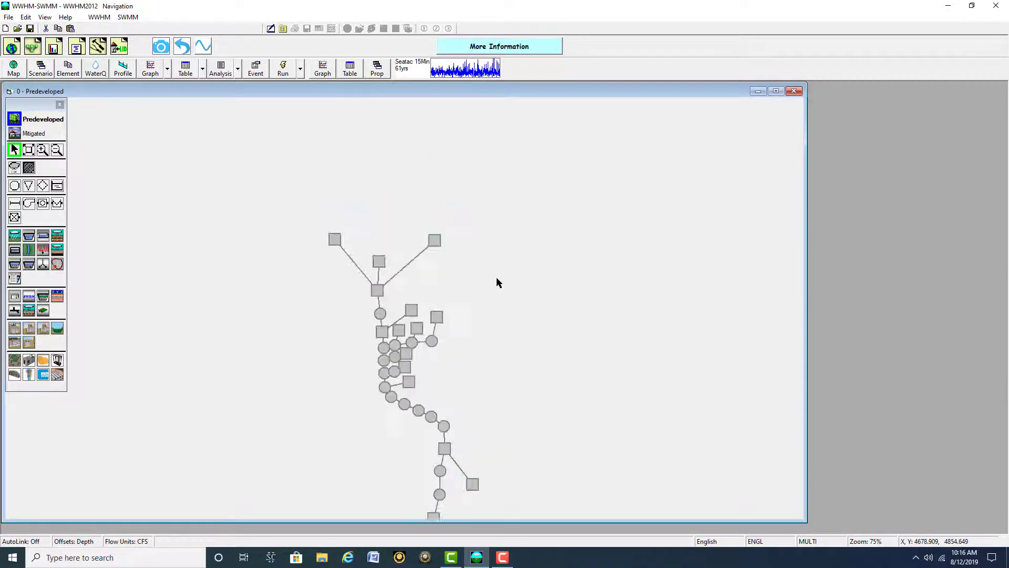
key(Up)
key(Up)
key(Down)
key(Down)
key(Down)
key(Down)
key(Down)
key(Down)
key(Down)
key(Down)
key(Down)
key(Down)
key(Down)
key(Down)
key(Down)
key(Down)
key(Down)
key(Down)
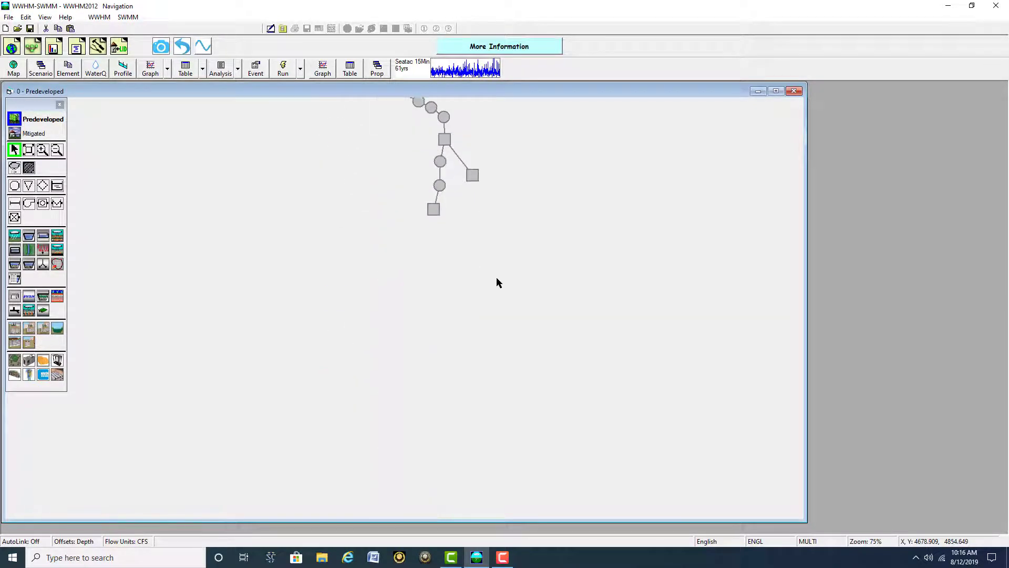
Pan the schematic sideways around the outfalls and bring the whole network back into view.
key(Left)
key(Left)
key(Left)
key(Left)
key(Left)
key(Left)
key(Left)
key(Left)
key(Left)
key(Right)
key(Right)
key(Right)
key(Right)
key(Right)
key(Right)
key(Right)
key(Right)
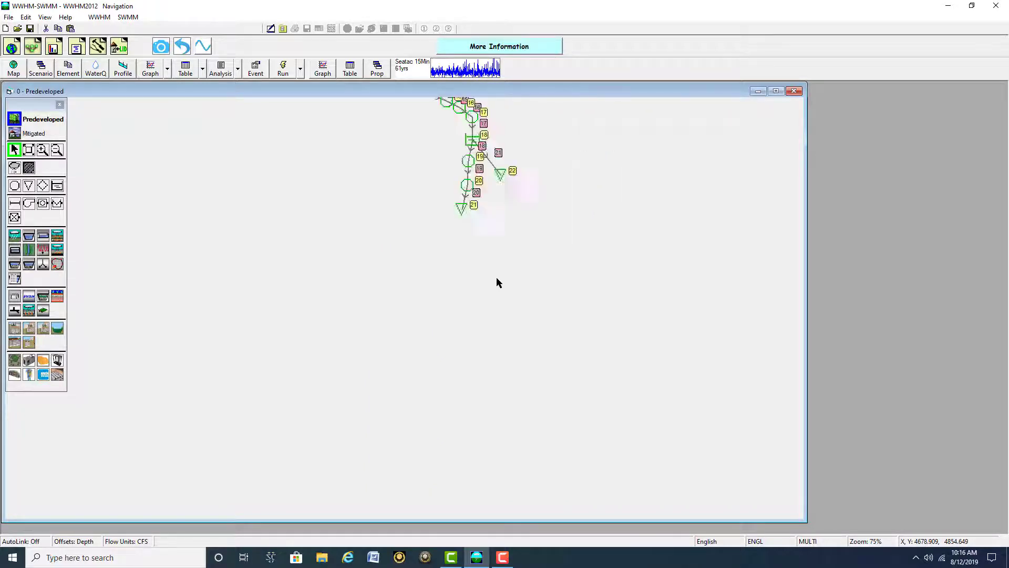
key(Up)
key(Up)
key(Up)
key(Up)
key(Up)
key(Up)
key(Up)
key(Up)
key(Up)
key(Up)
key(Right)
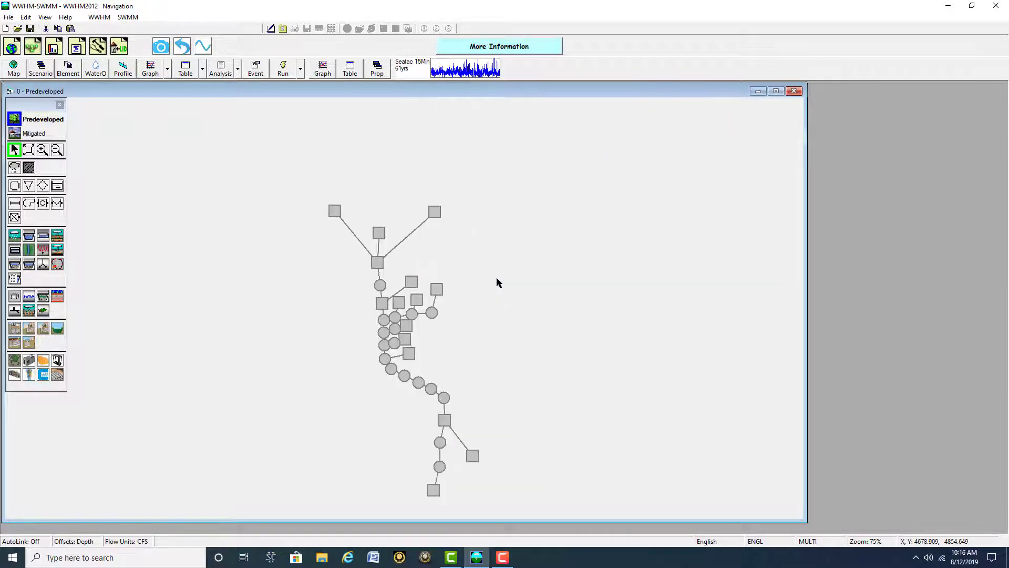
key(Down)
key(Down)
Examine the main line between nodes 7 and 17 up close and return to the full network extent.
scroll(499, 283, up, 5)
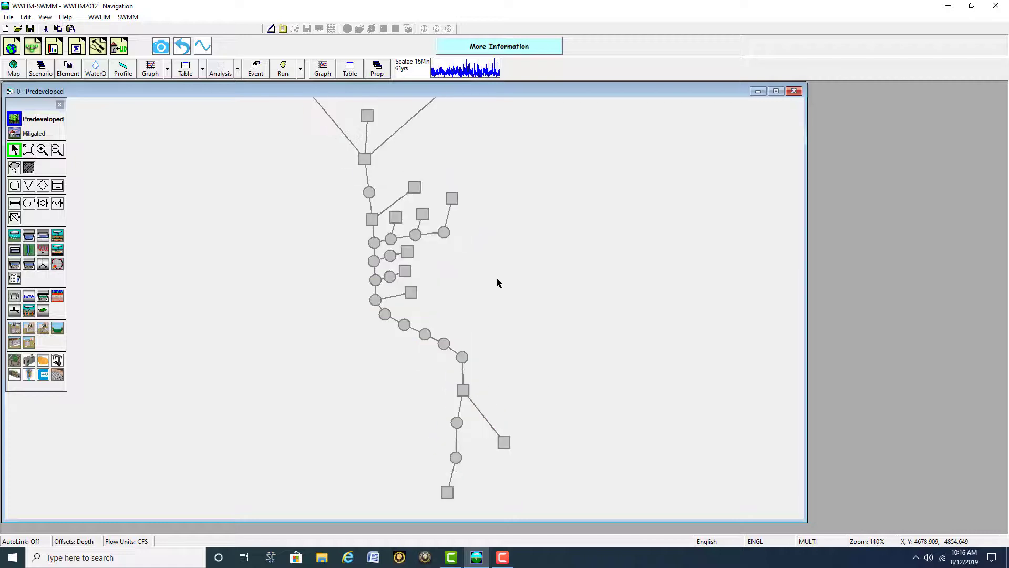
scroll(497, 278, up, 17)
scroll(496, 278, down, 20)
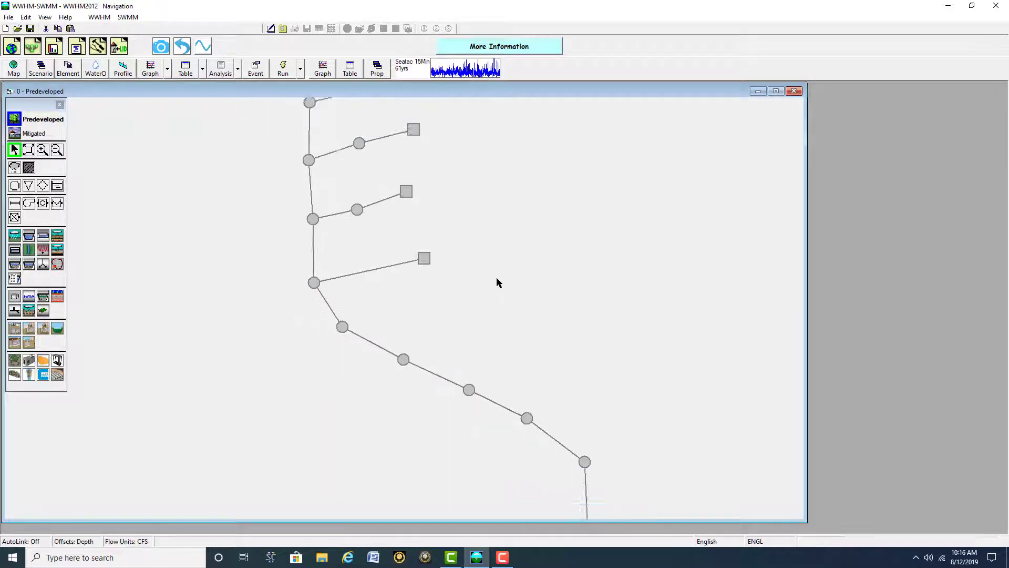
scroll(497, 278, up, 20)
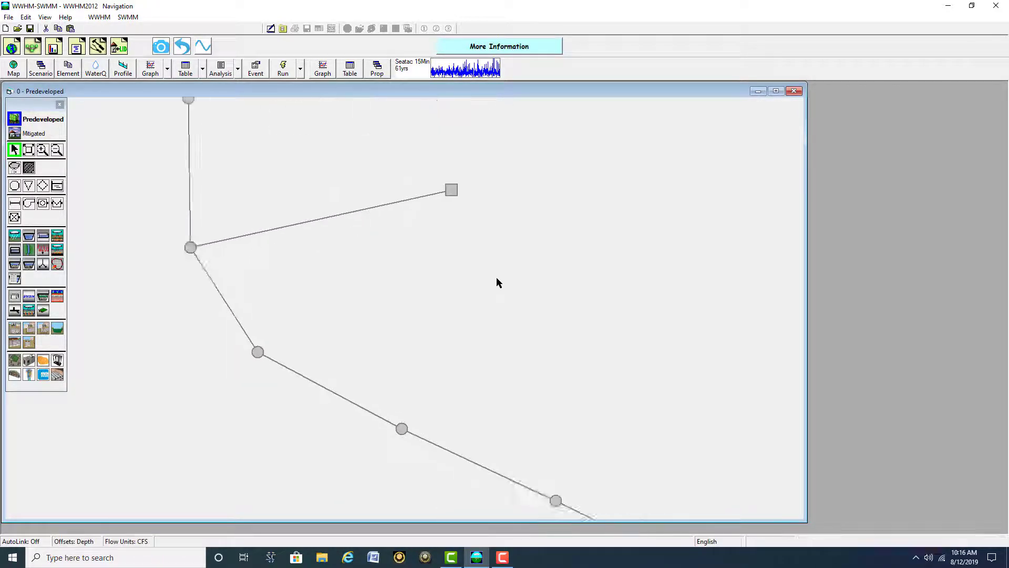
scroll(498, 283, down, 10)
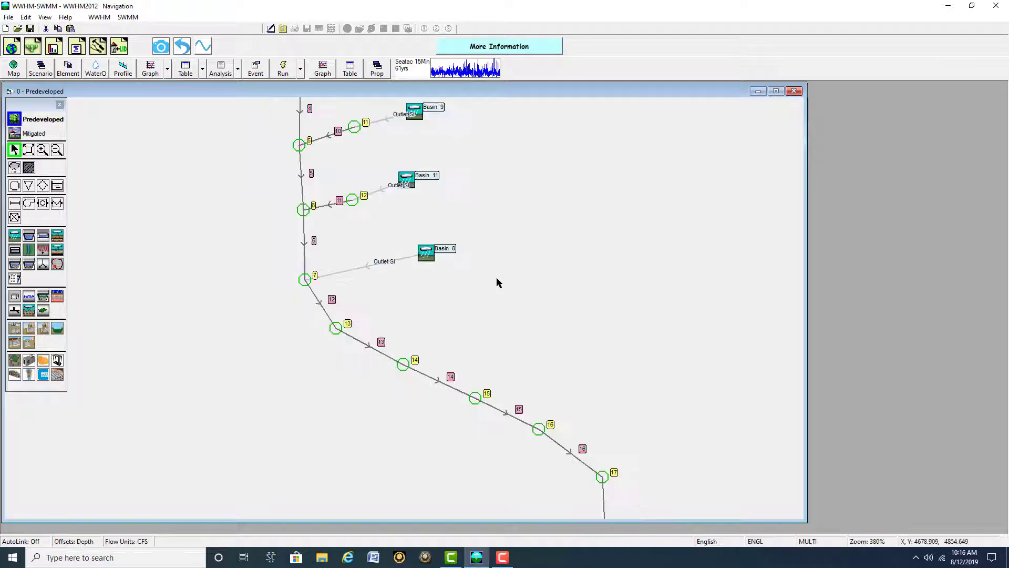
scroll(497, 283, down, 11)
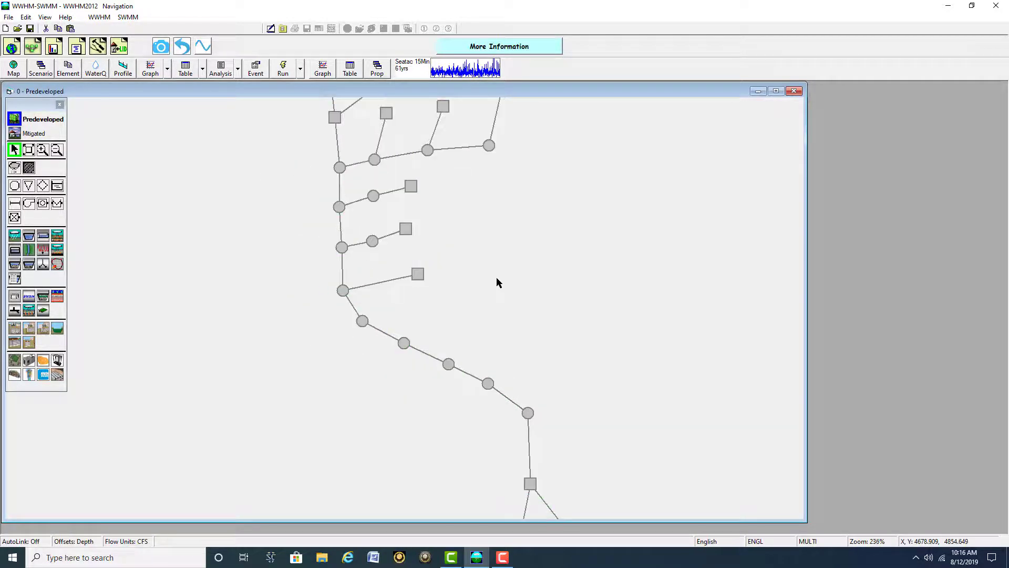
scroll(497, 279, down, 6)
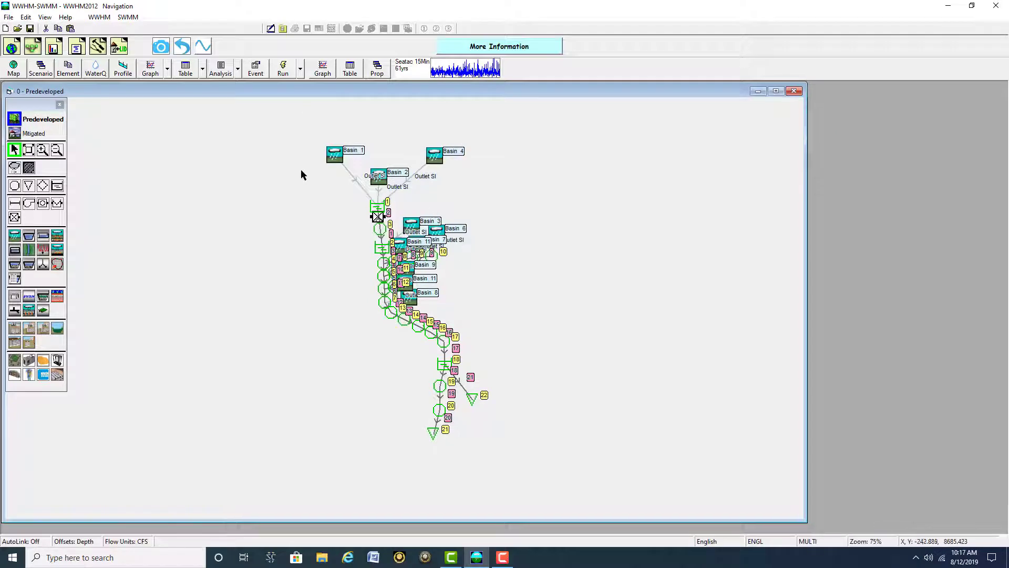
Zoom to rectangular windows around node 1 and Basin 1, returning to a wider view after each.
drag(302, 171, 443, 268)
drag(221, 156, 521, 315)
drag(319, 168, 687, 411)
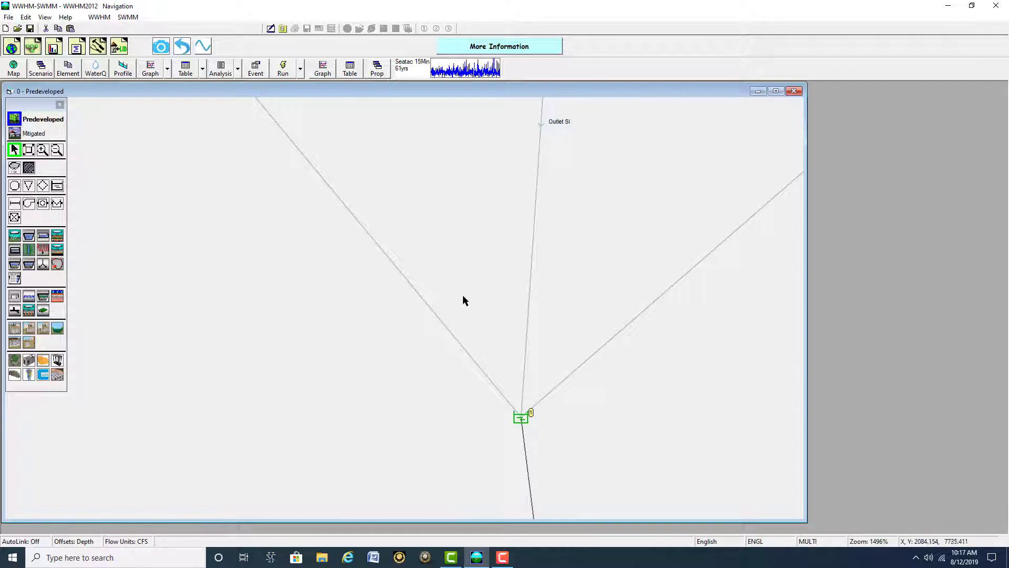
scroll(461, 298, down, 14)
drag(276, 199, 340, 228)
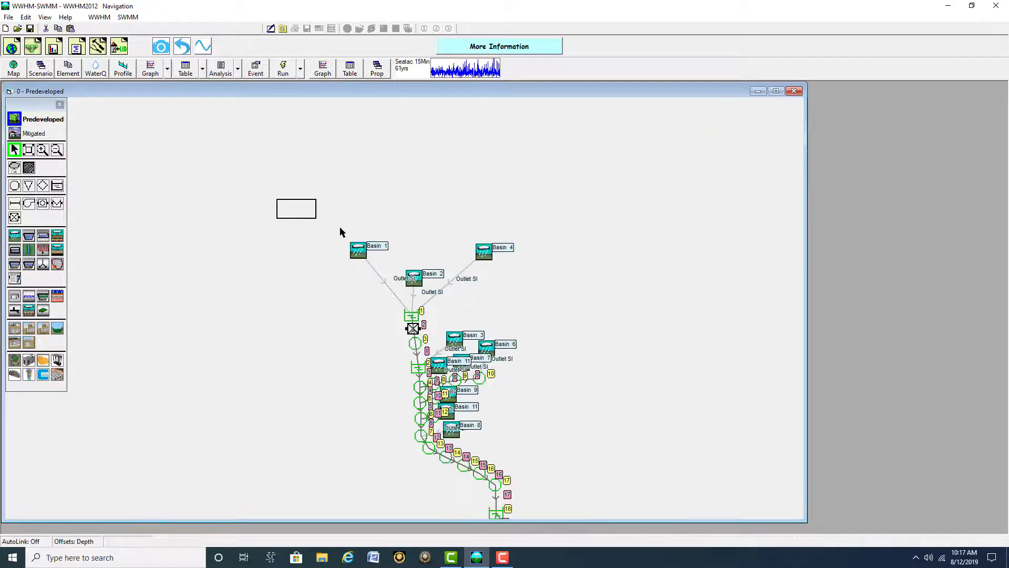
drag(409, 264, 403, 275)
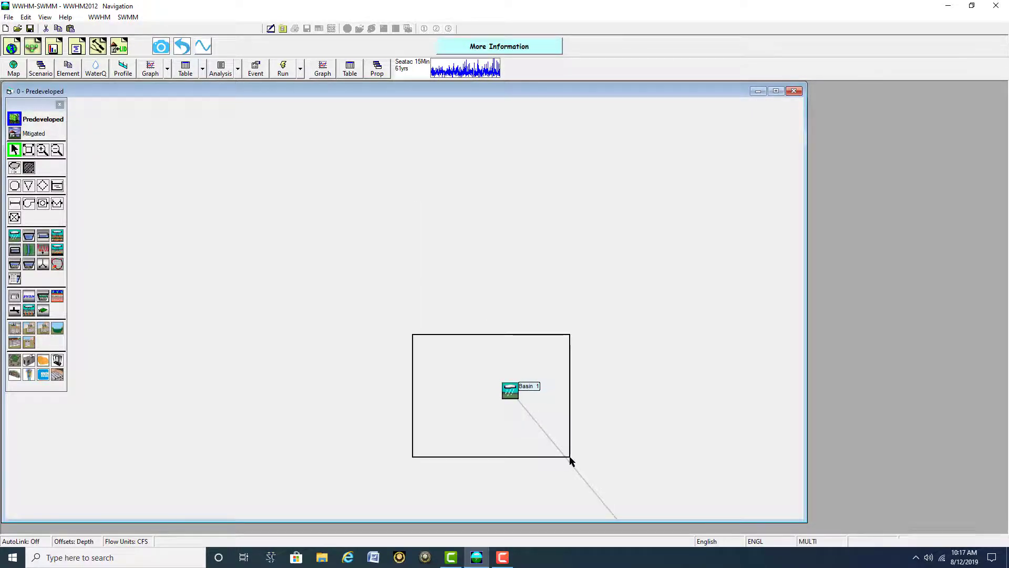
drag(569, 456, 571, 458)
scroll(480, 371, down, 12)
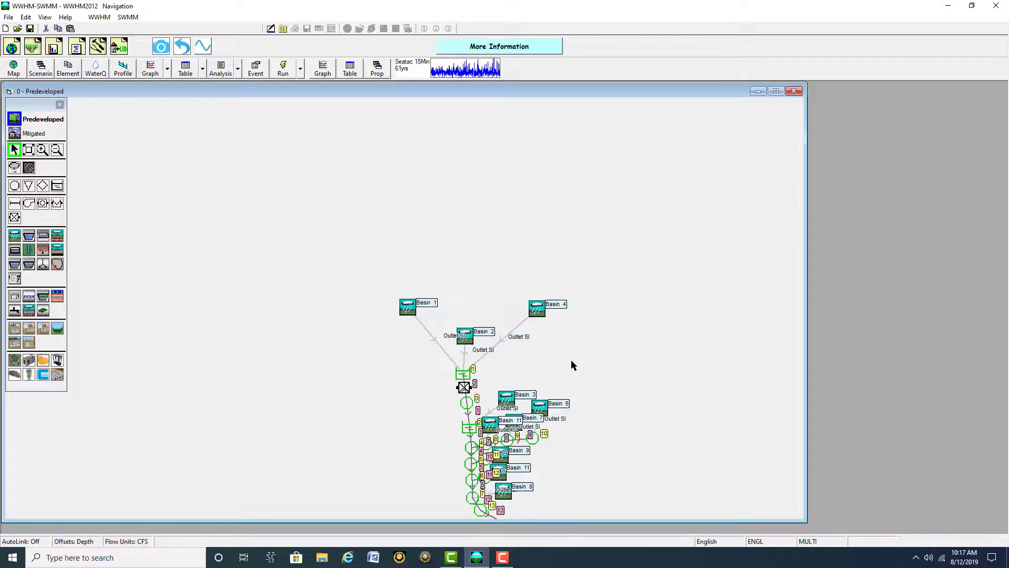
drag(571, 360, 555, 258)
Zoom to further rectangular windows around the upper basins and restore the full network view.
drag(321, 224, 607, 391)
drag(279, 240, 408, 336)
drag(416, 215, 560, 360)
scroll(454, 267, down, 6)
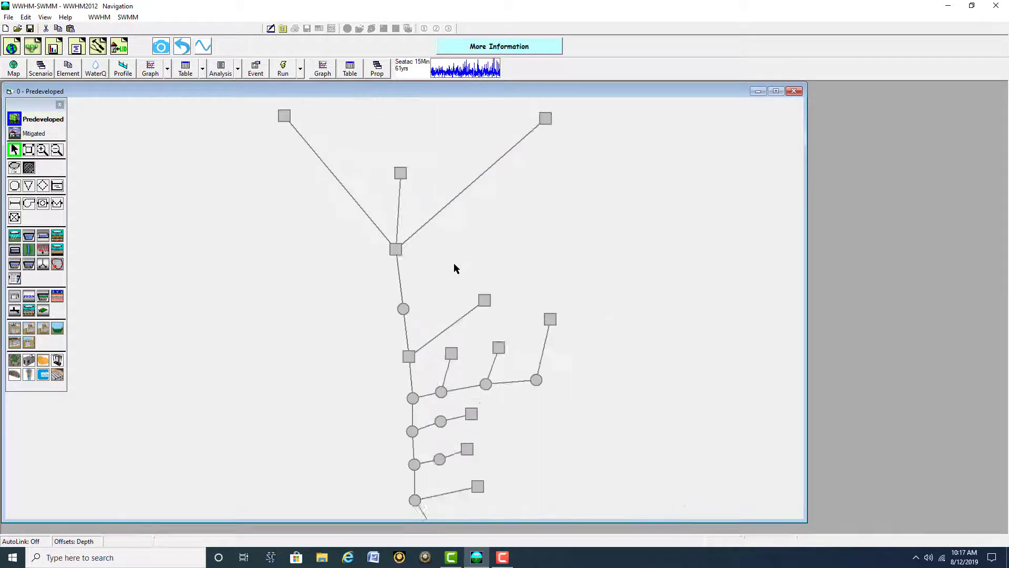
scroll(455, 265, down, 7)
drag(486, 322, 489, 277)
scroll(489, 277, up, 4)
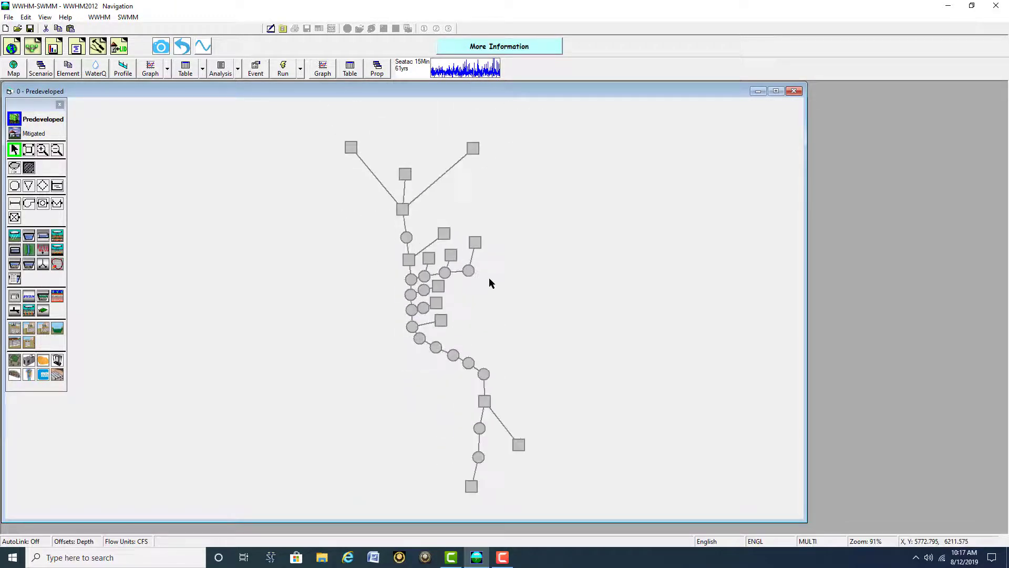
Select the circular junction nodes along the main line and its side branches, from node 3 to node 17.
scroll(489, 278, up, 2)
drag(293, 230, 577, 408)
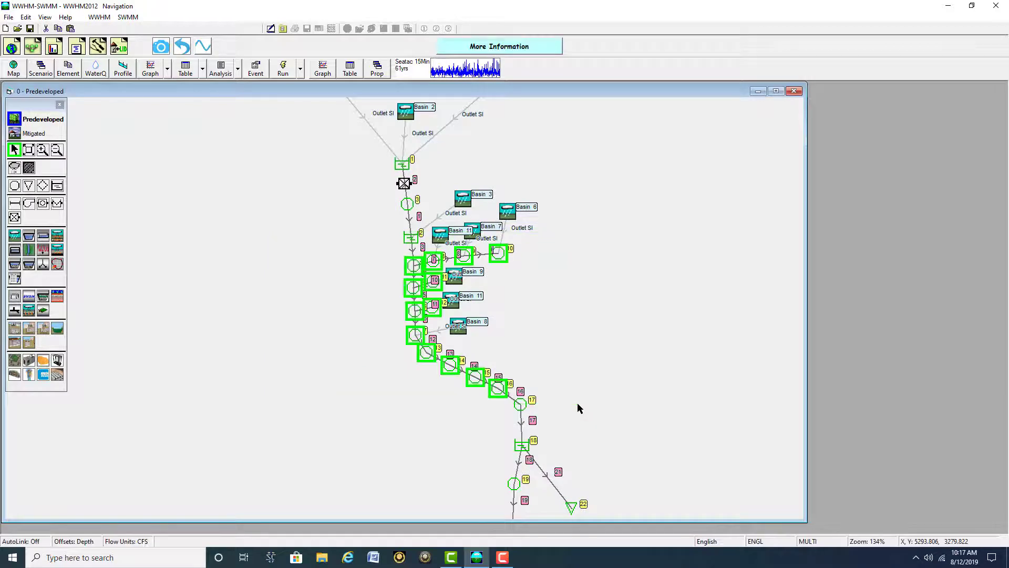
scroll(577, 403, up, 5)
drag(347, 160, 648, 389)
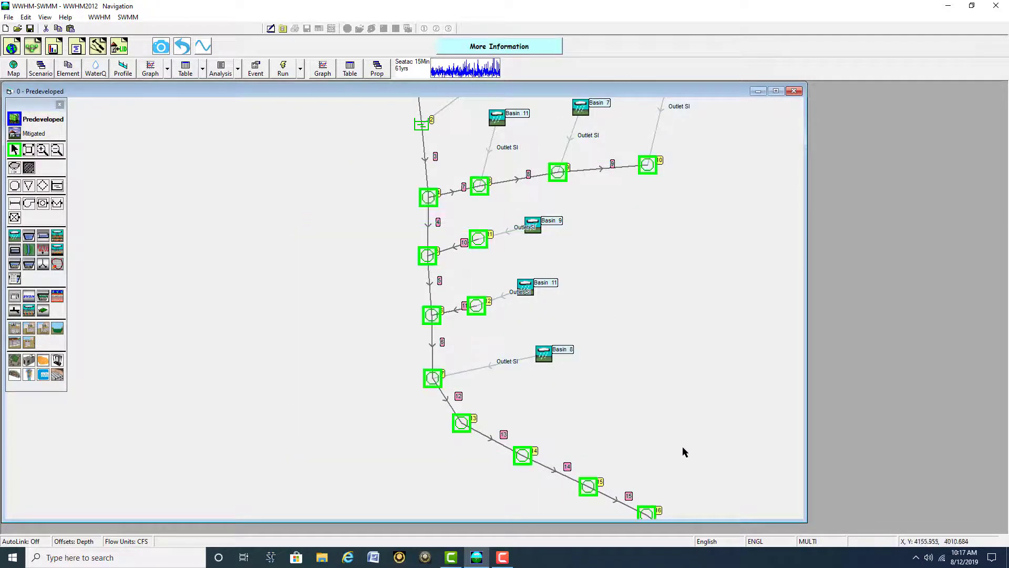
scroll(637, 415, down, 5)
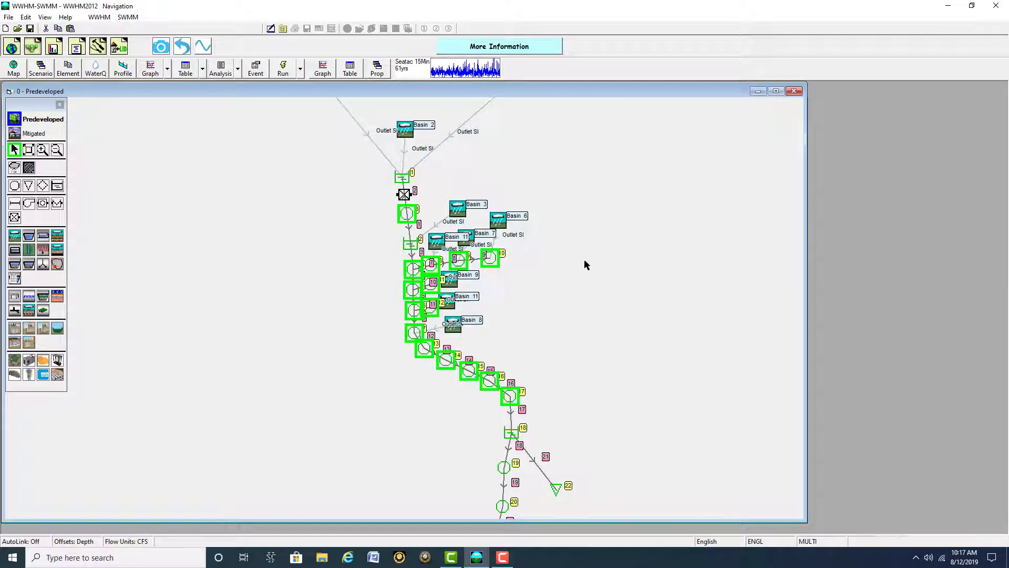
Clear the selection of the junction nodes and return to the full network extent.
drag(585, 260, 538, 236)
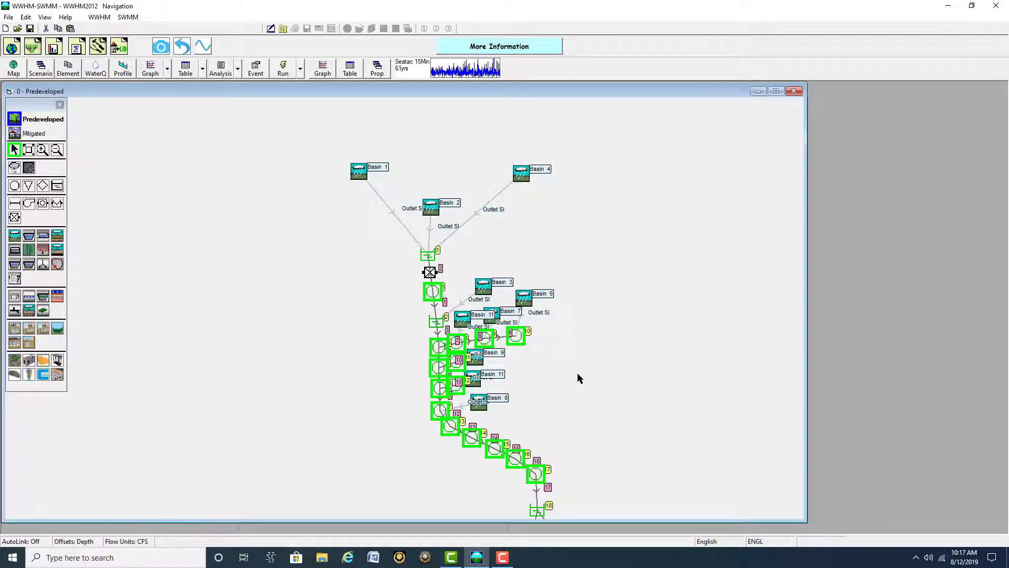
click(545, 367)
drag(583, 381, 556, 300)
scroll(555, 299, down, 1)
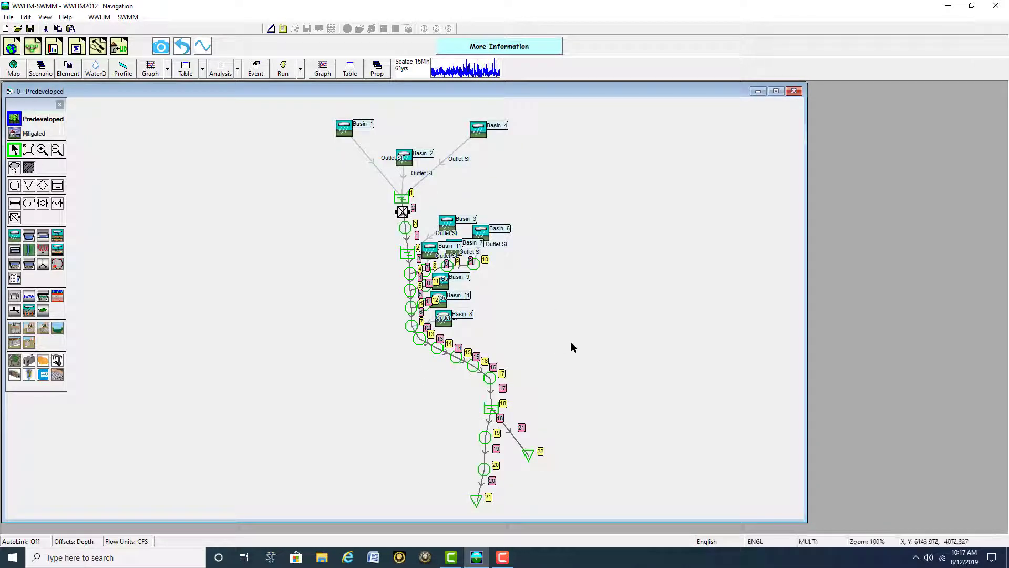
mouse_move(572, 343)
mouse_down()
mouse_move(536, 293)
mouse_move(545, 317)
mouse_up()
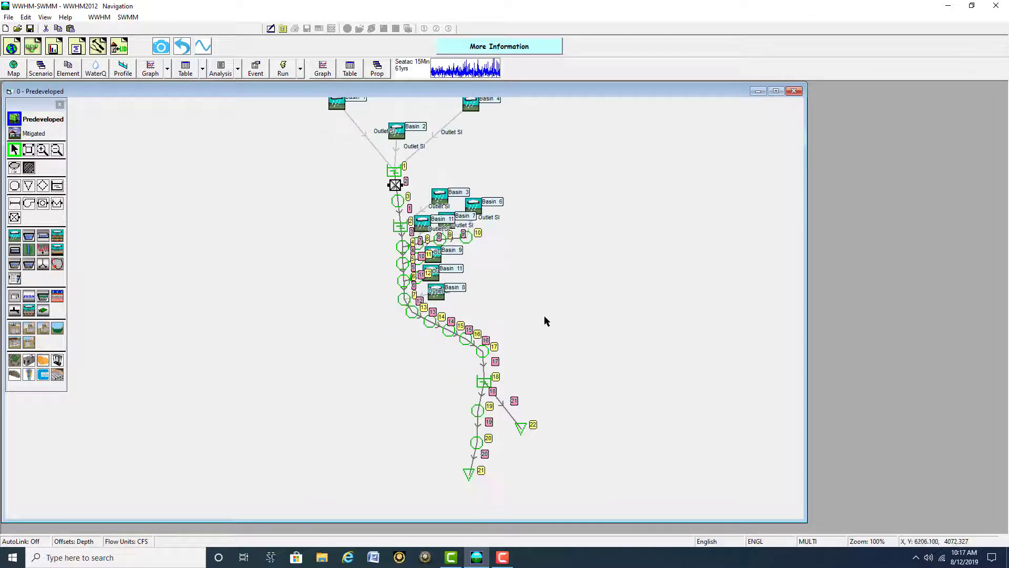
Try to select the network's elements with the All multi-select option and clear the selection.
right_click(309, 268)
mouse_move(336, 273)
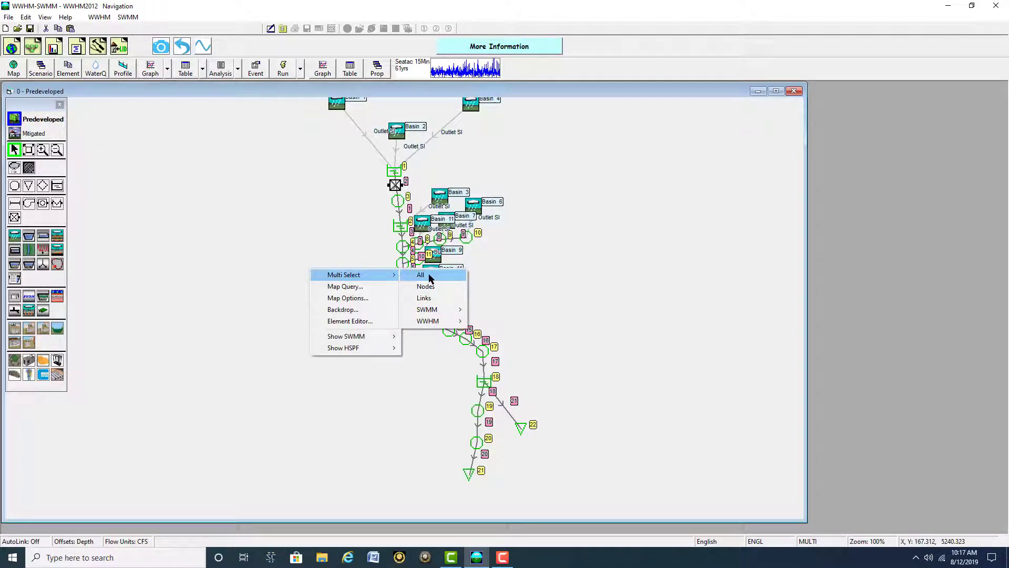
click(424, 275)
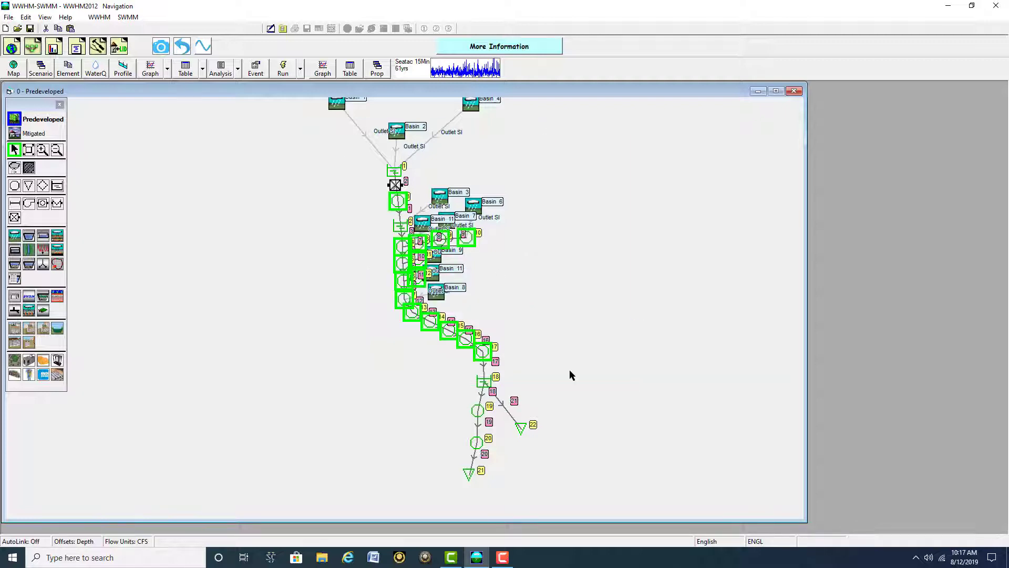
right_click(251, 241)
click(318, 399)
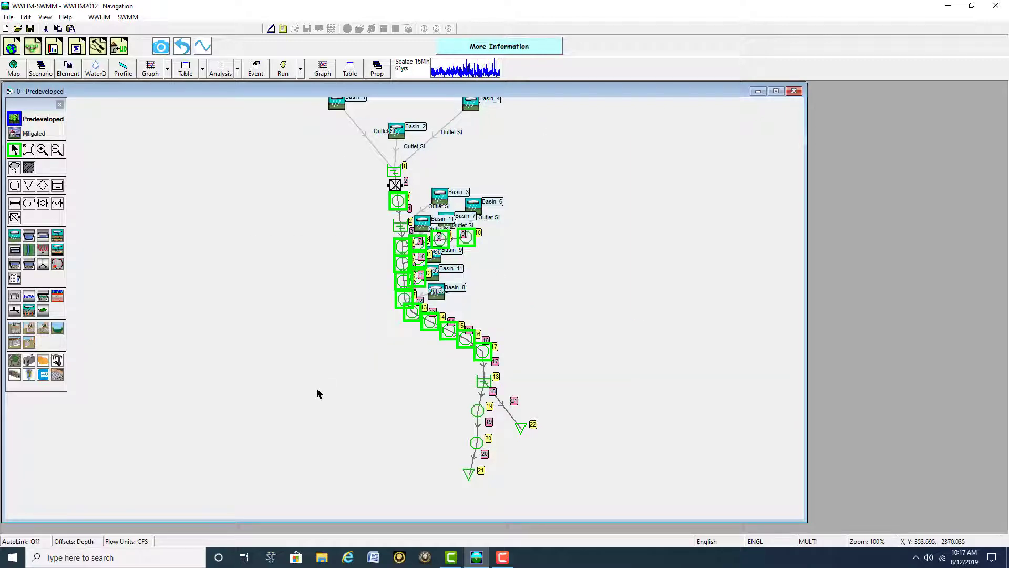
click(317, 394)
Turn off the SWMM Junction filter for multi-selection.
right_click(302, 282)
mouse_move(337, 286)
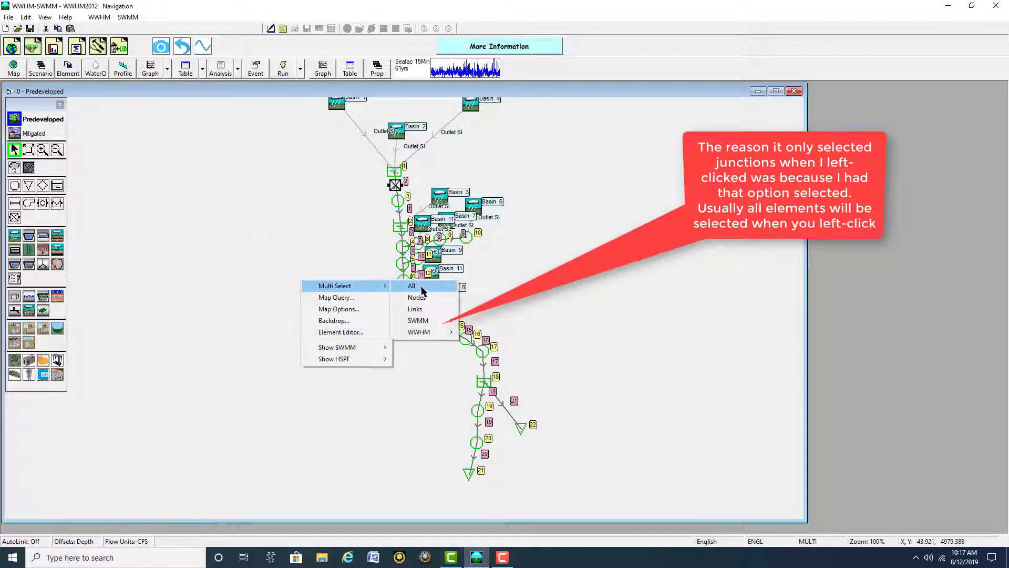
mouse_move(425, 320)
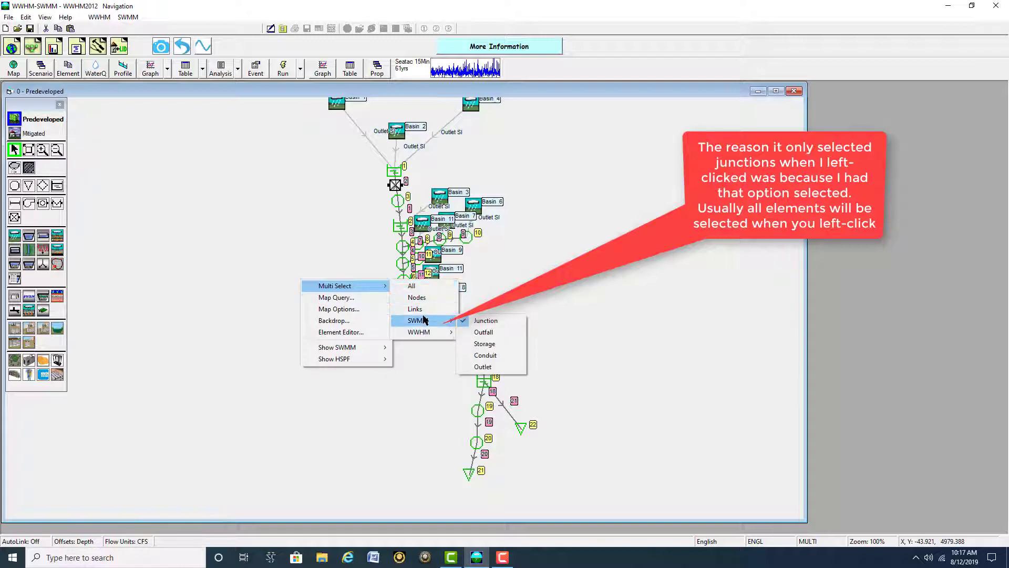
click(481, 321)
Limit multi-selection to WWHM Basin elements and select all the basins in the network.
right_click(268, 252)
mouse_move(313, 258)
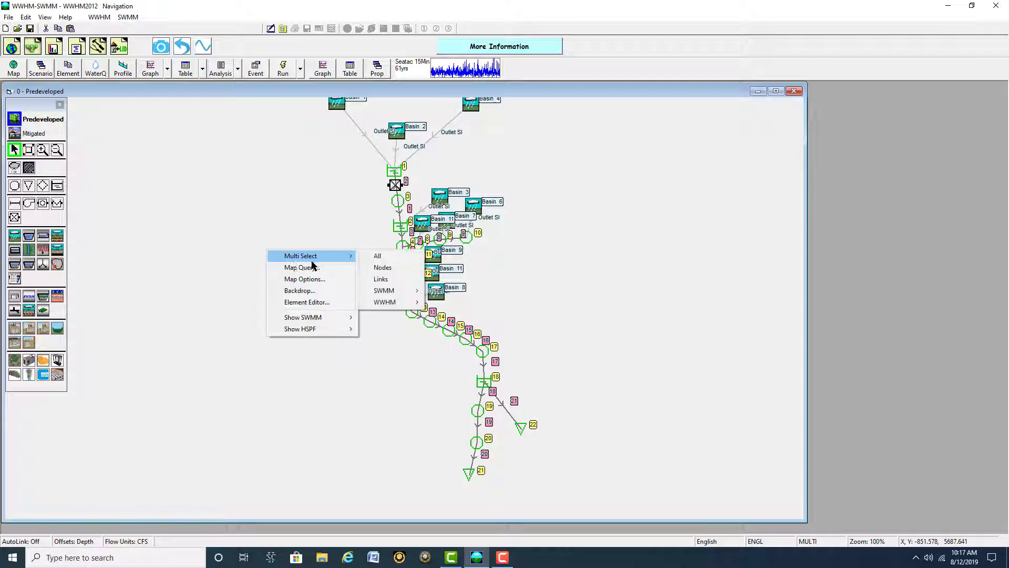
mouse_move(395, 303)
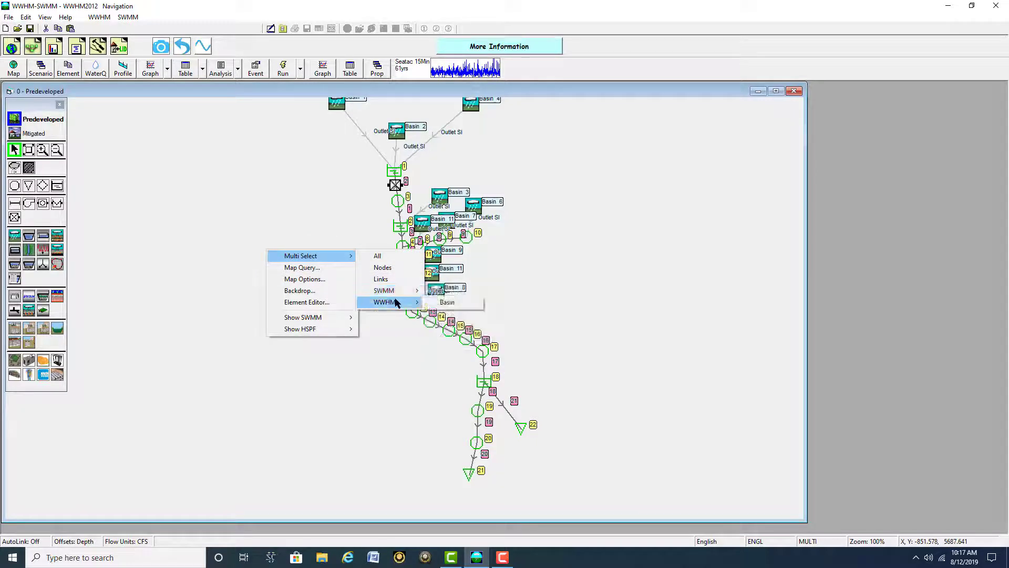
click(437, 302)
drag(248, 172, 565, 354)
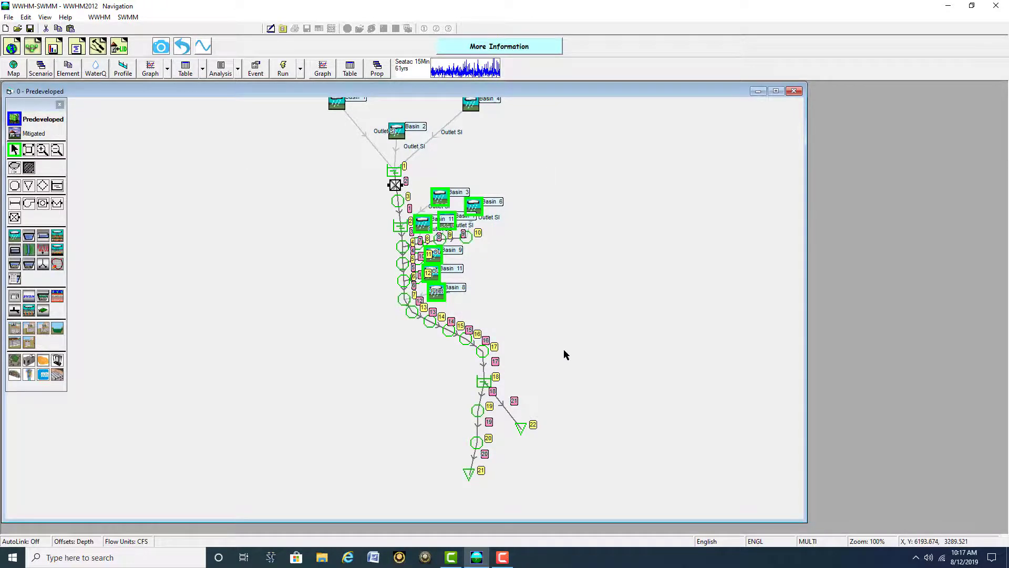
drag(525, 199, 559, 271)
drag(284, 140, 556, 220)
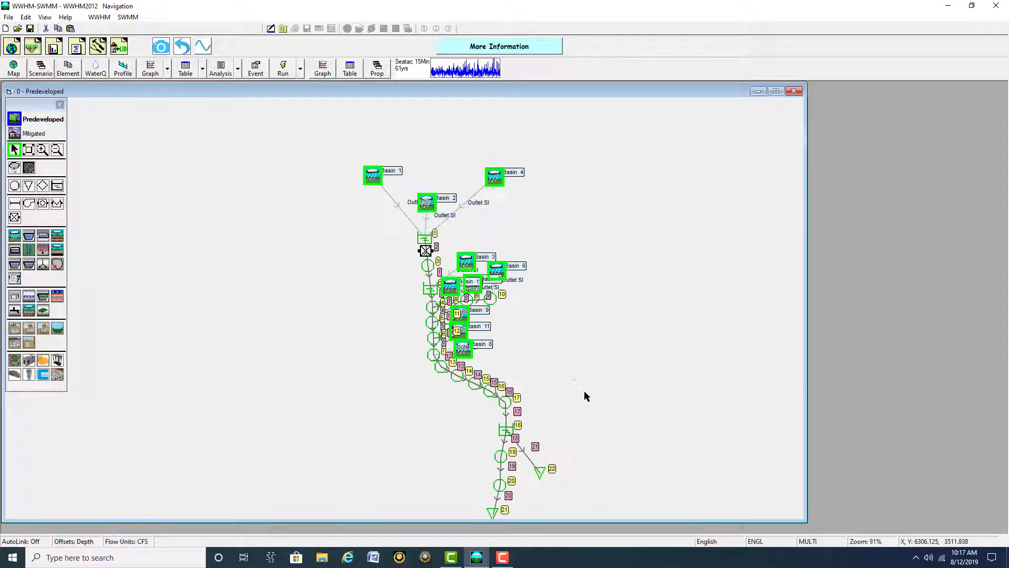
Turn off the WWHM Basin filter for multi-selection.
drag(609, 418, 602, 363)
scroll(601, 362, up, 4)
scroll(595, 348, down, 6)
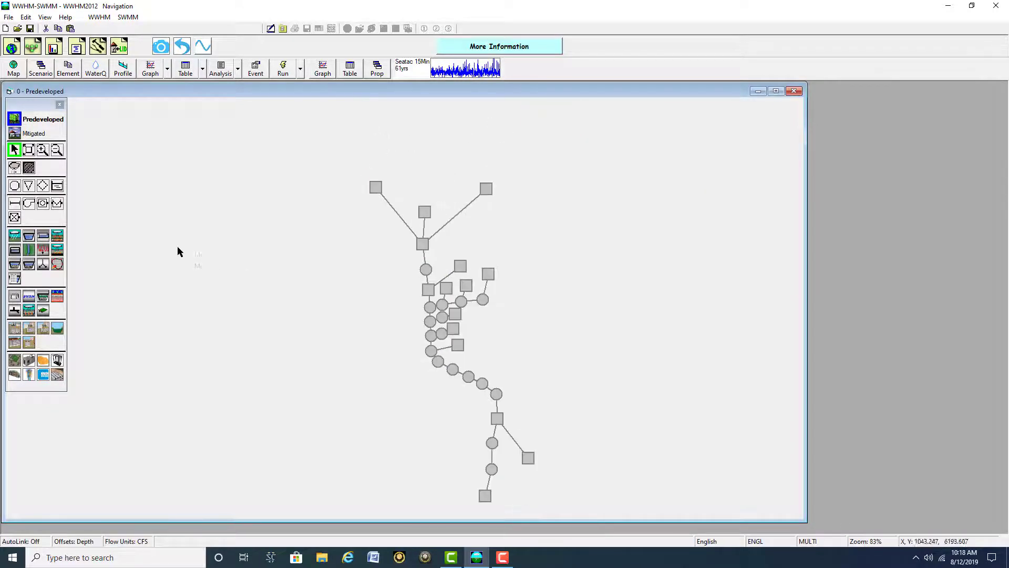
right_click(177, 246)
mouse_move(231, 254)
mouse_move(325, 288)
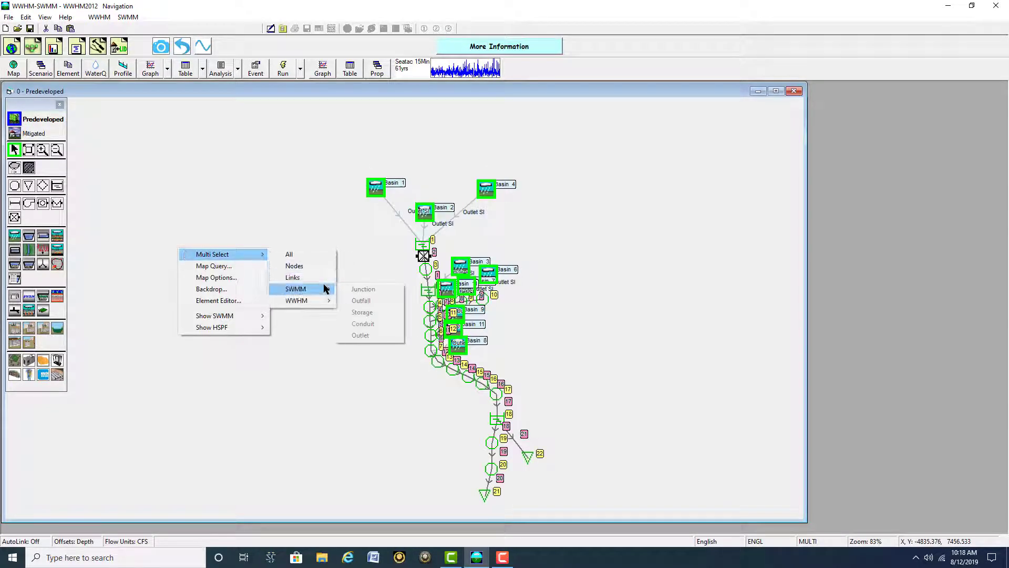
mouse_move(304, 305)
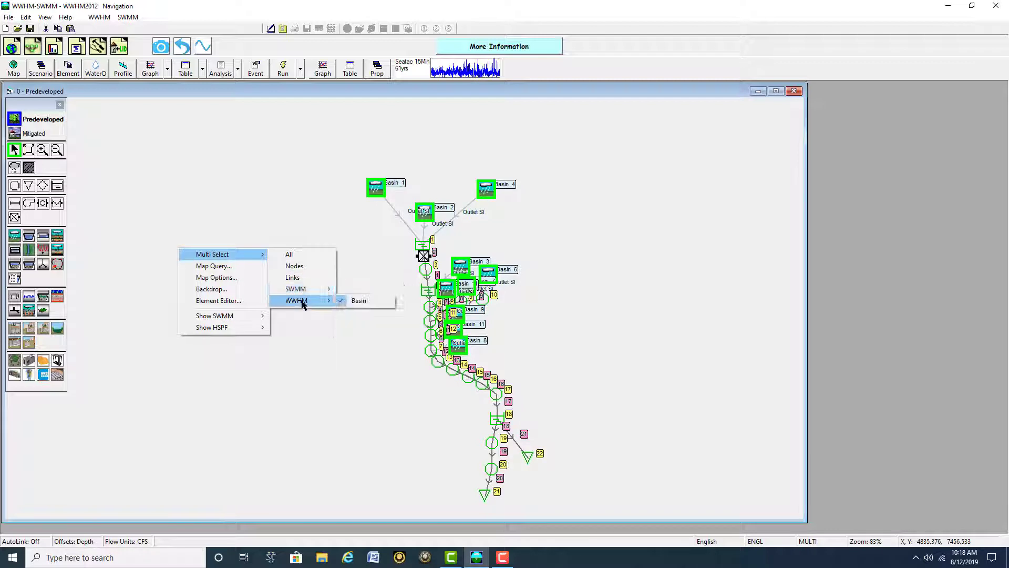
click(359, 301)
Set the multi-select filter to SWMM Storage elements and clear the basin selection.
right_click(234, 270)
mouse_move(295, 277)
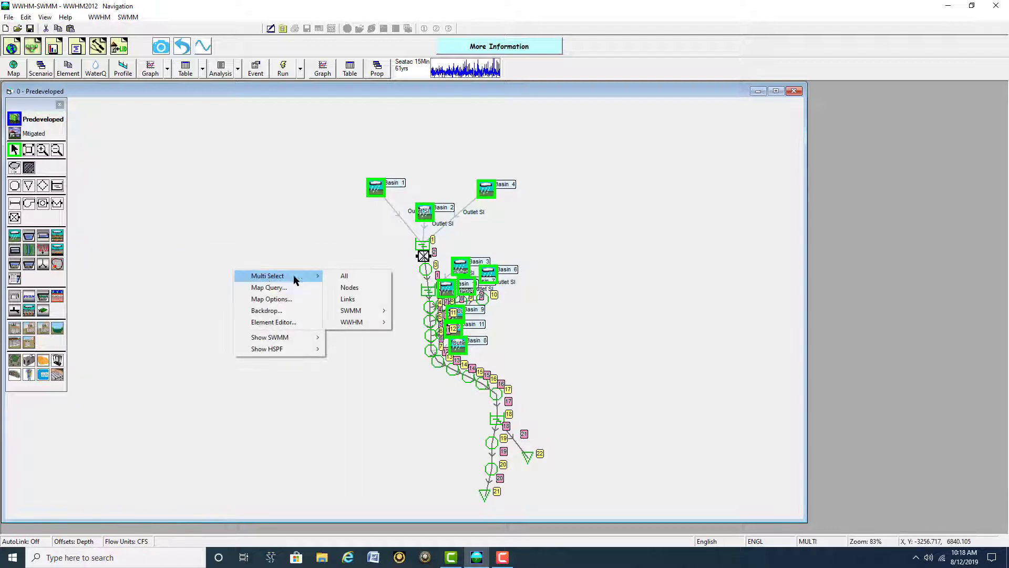
mouse_move(359, 310)
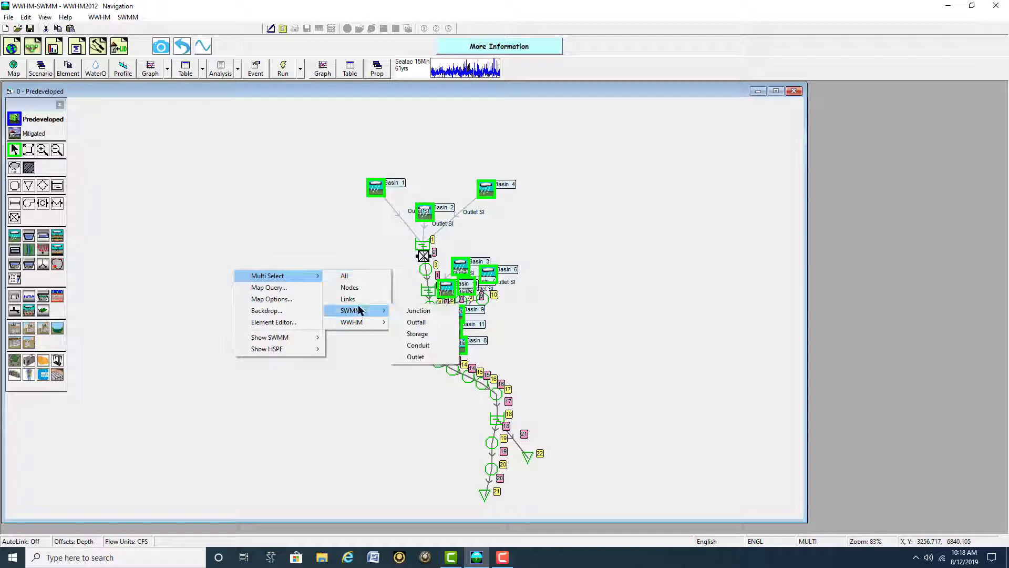
click(439, 333)
scroll(432, 254, up, 4)
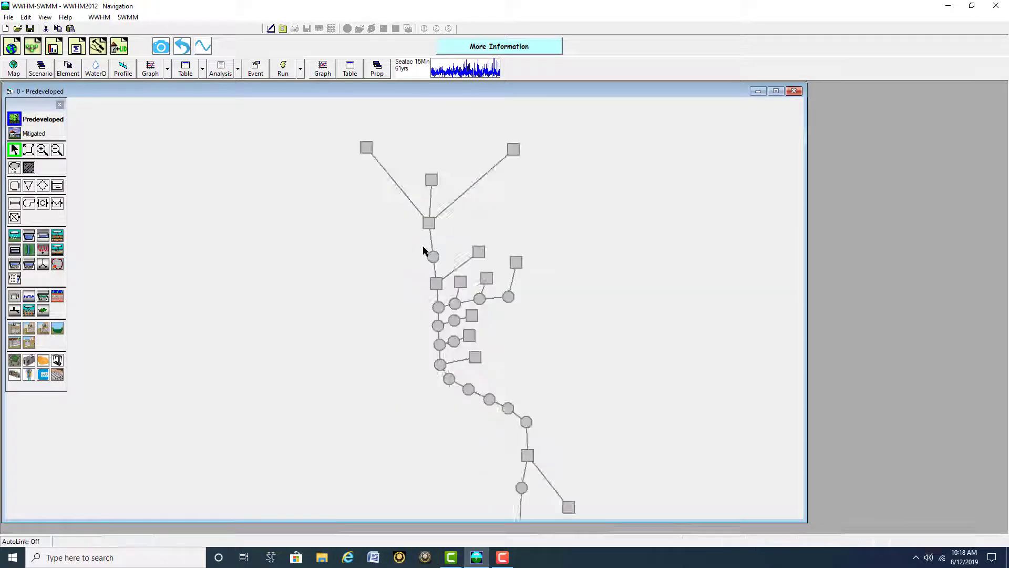
drag(421, 233, 397, 339)
right_click(397, 338)
click(355, 254)
scroll(355, 254, down, 4)
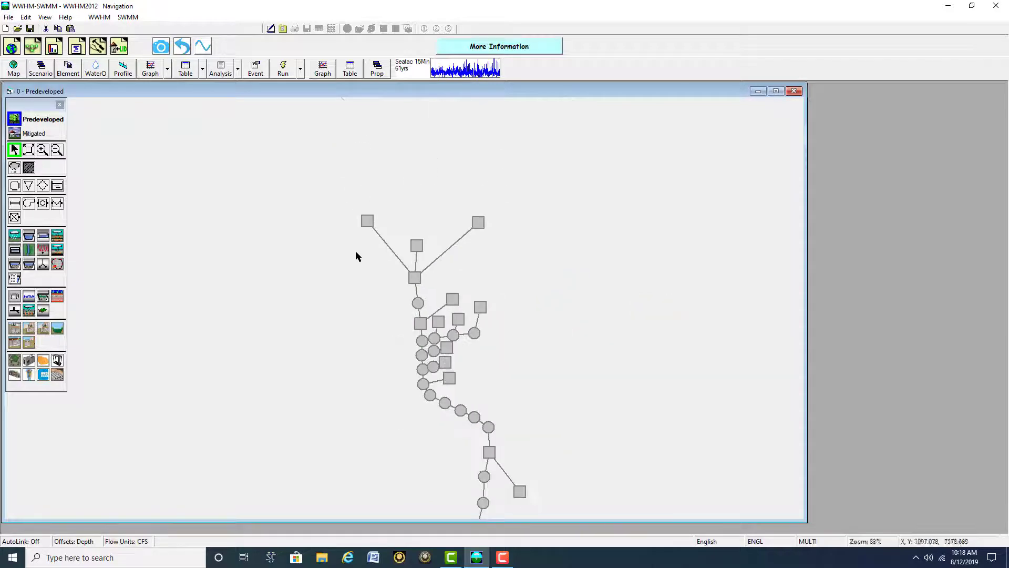
right_click(331, 274)
mouse_move(363, 279)
mouse_move(468, 330)
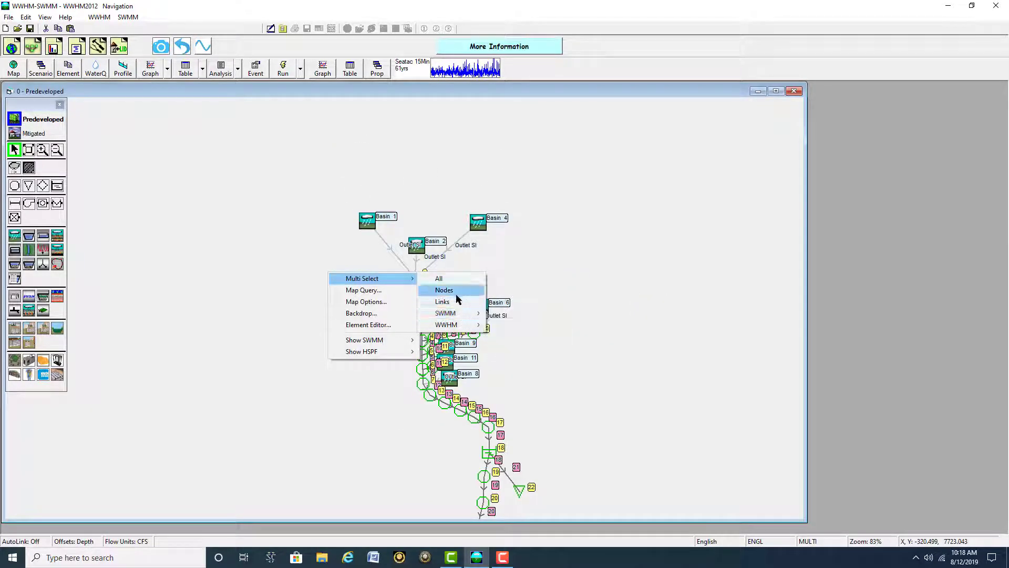
click(228, 293)
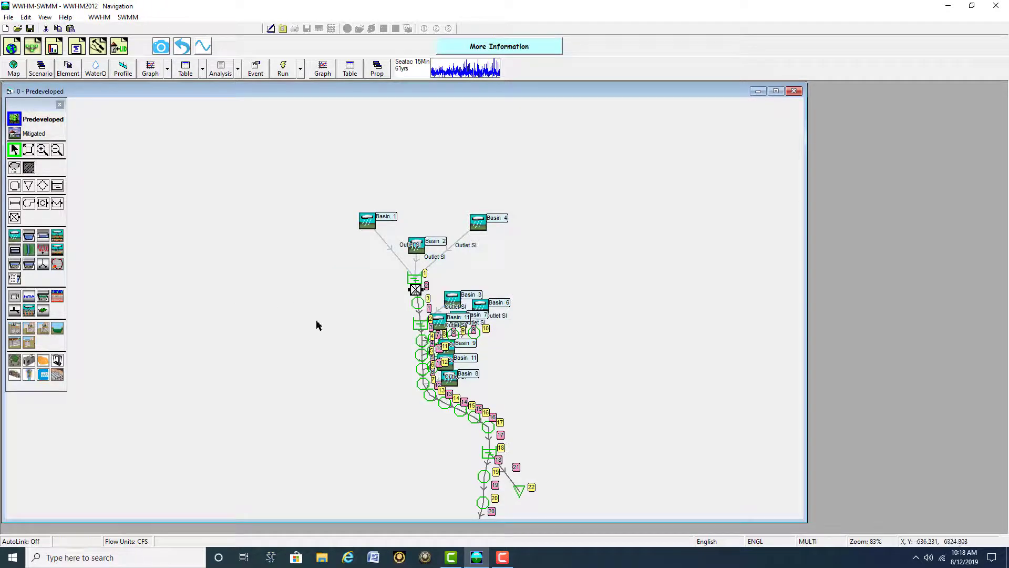
Open the Map Query and list the Basin/Subcatchment elements by name.
scroll(318, 323, down, 1)
drag(555, 345, 555, 278)
scroll(304, 270, up, 2)
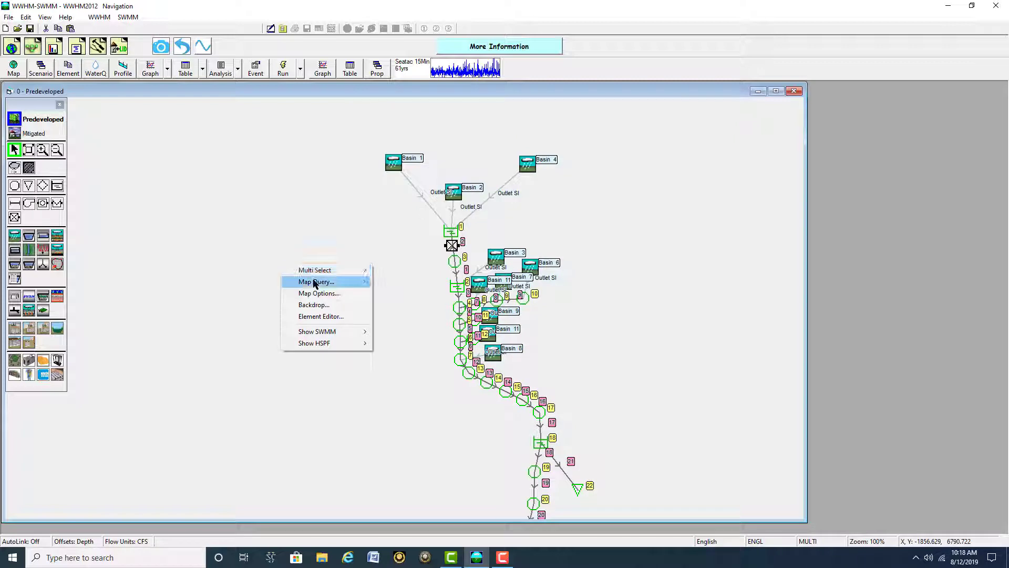
click(316, 282)
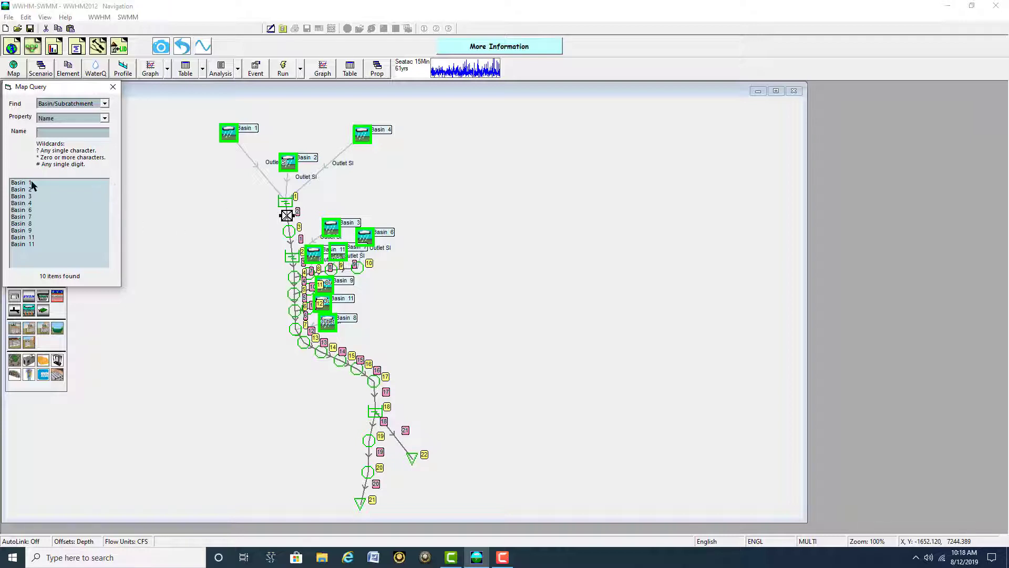
click(104, 104)
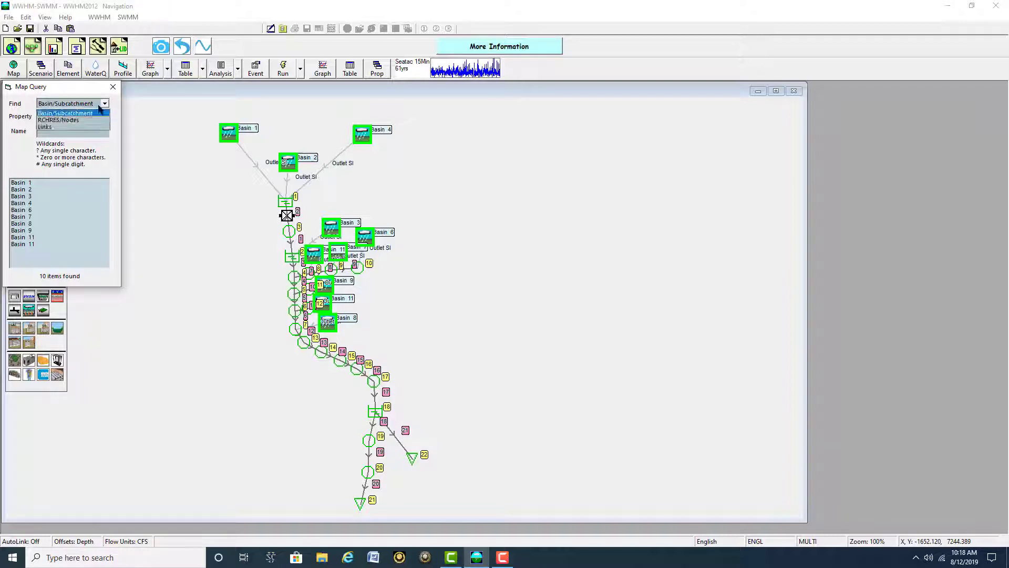
click(66, 114)
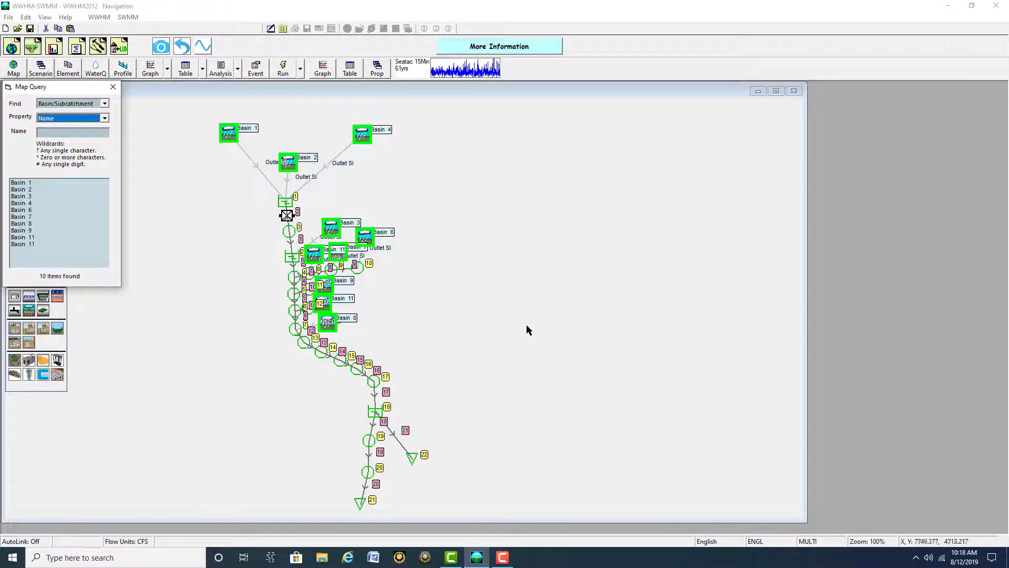
drag(528, 329, 528, 363)
Query the basins with the name pattern *1 and open the properties of Basin 1.
click(80, 133)
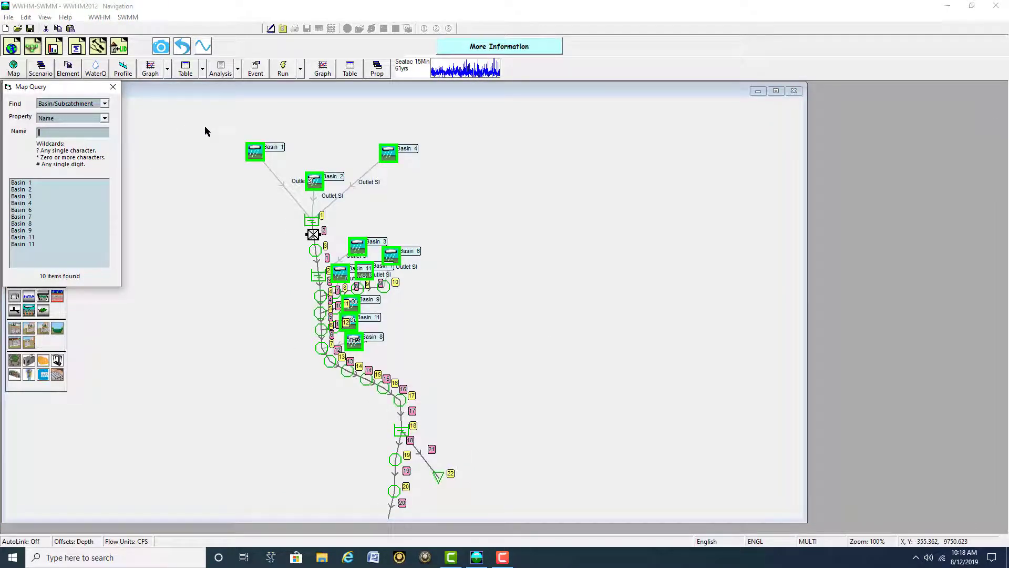
text(*)
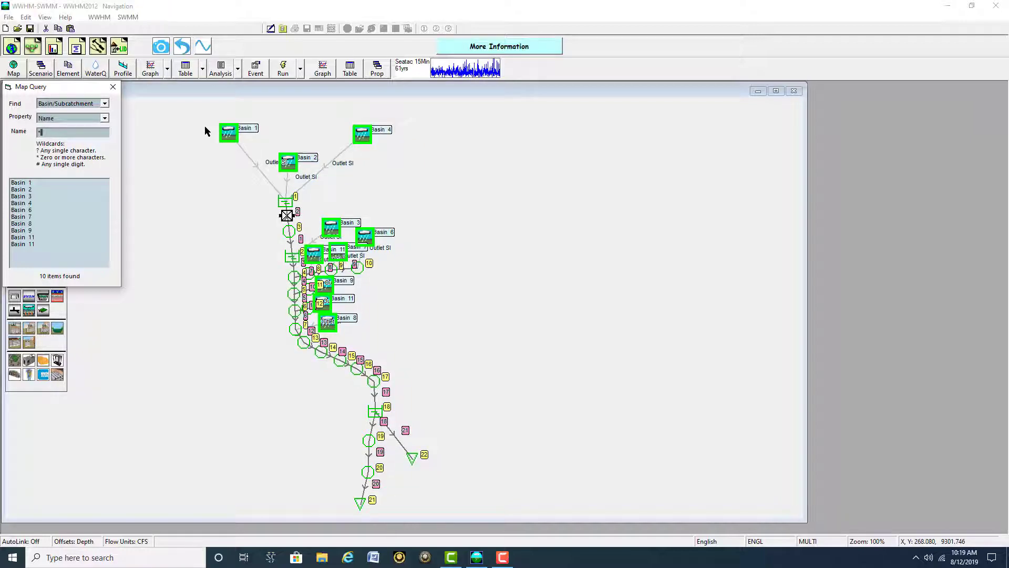
text(1)
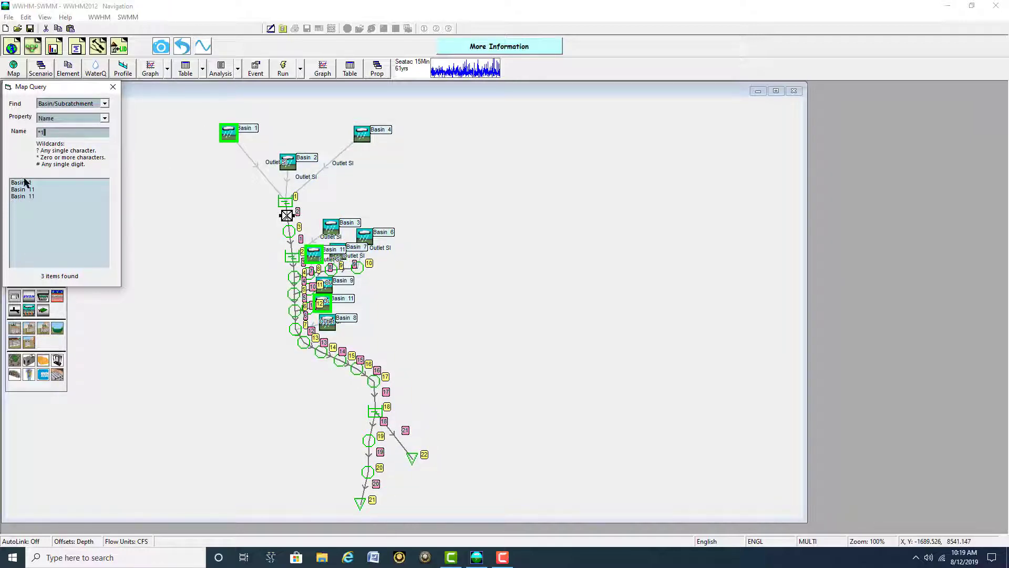
double_click(21, 183)
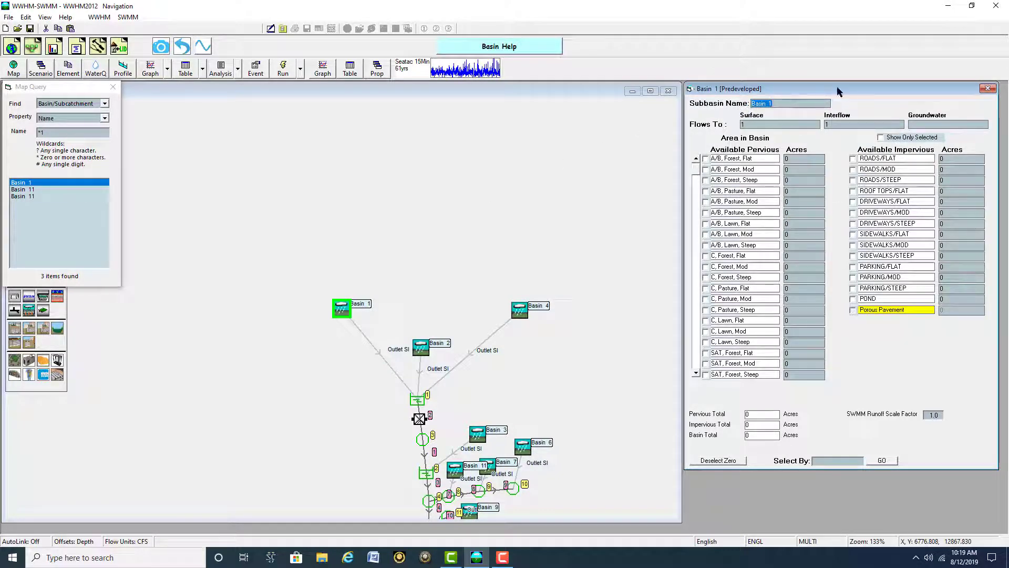
Change the name pattern to *2 and open the properties of Basin 2.
click(61, 133)
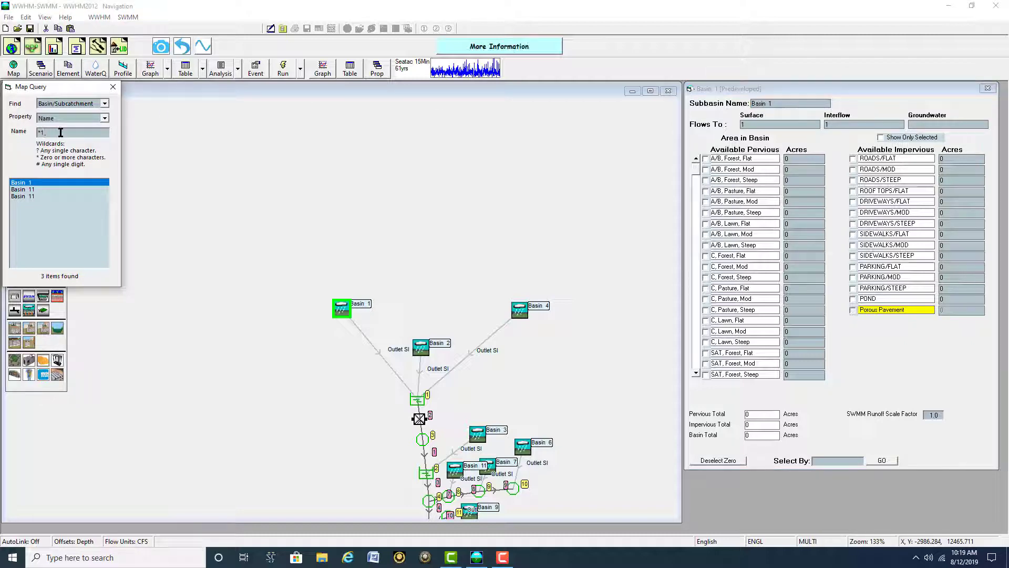
key(BackSpace)
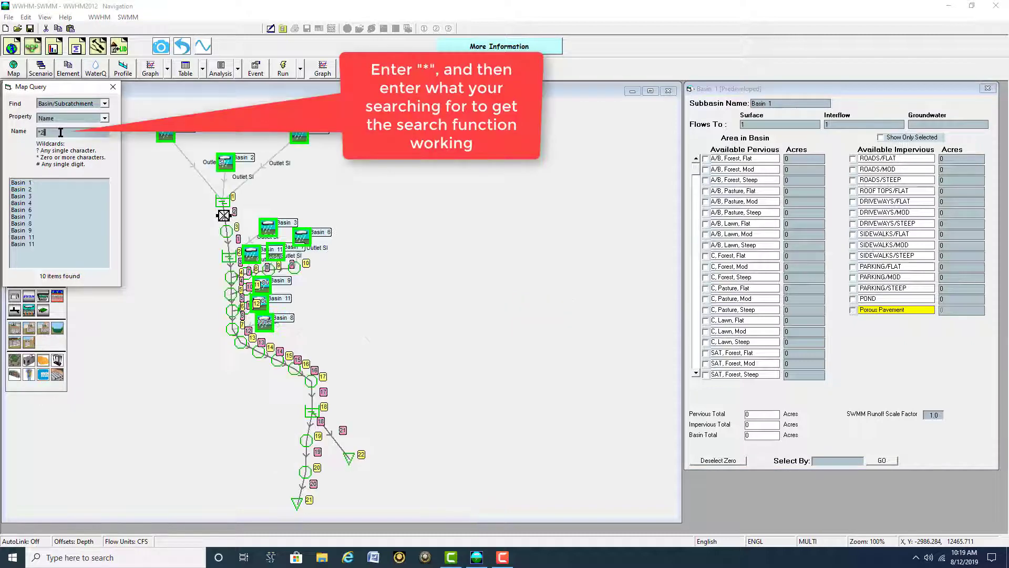
text(2)
double_click(33, 183)
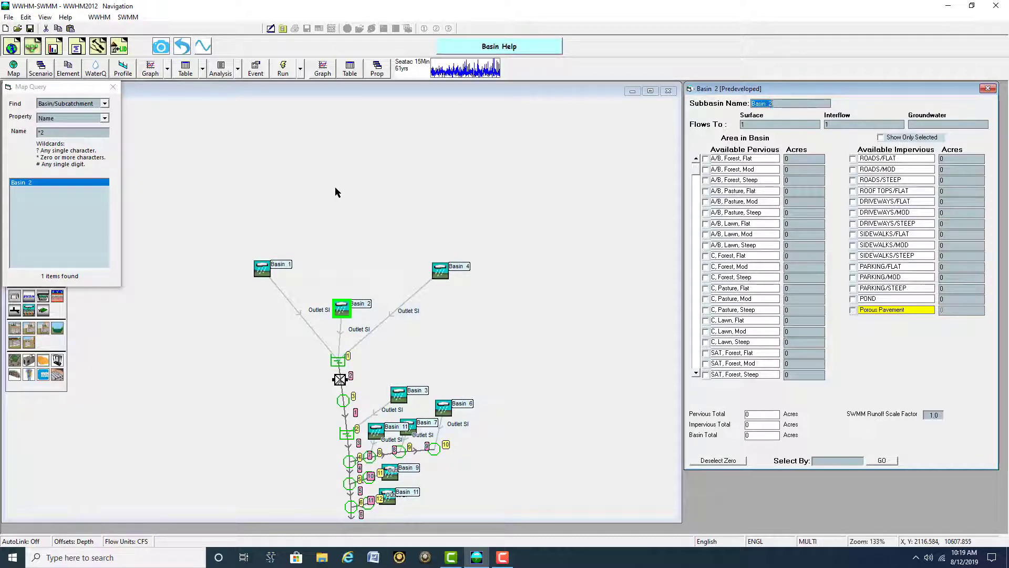
Keep the query on Basin/Subcatchment elements and replace the name pattern with *4.
click(104, 104)
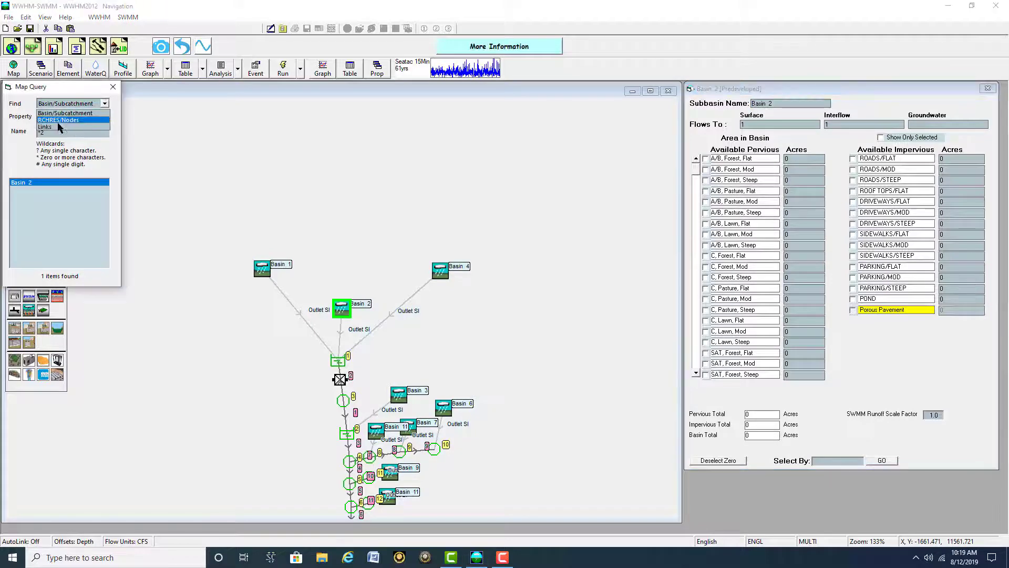
click(84, 158)
click(56, 133)
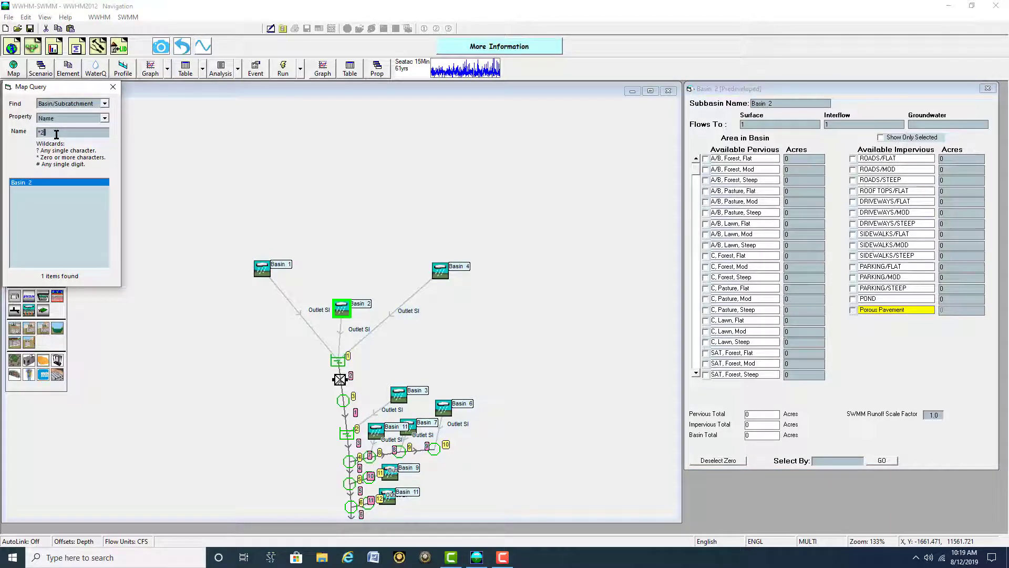
key(BackSpace)
key(BackSpace)
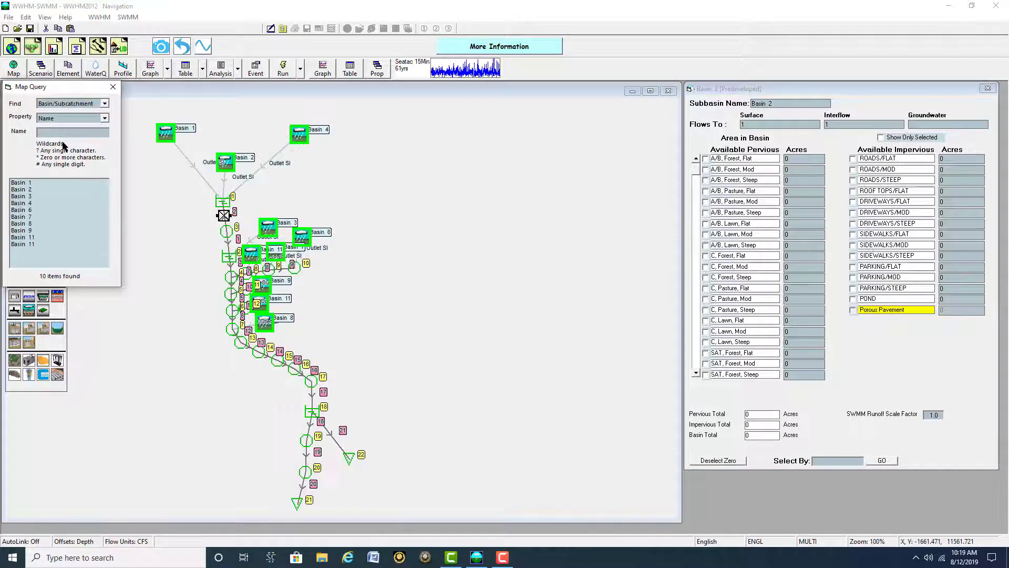
text(*4)
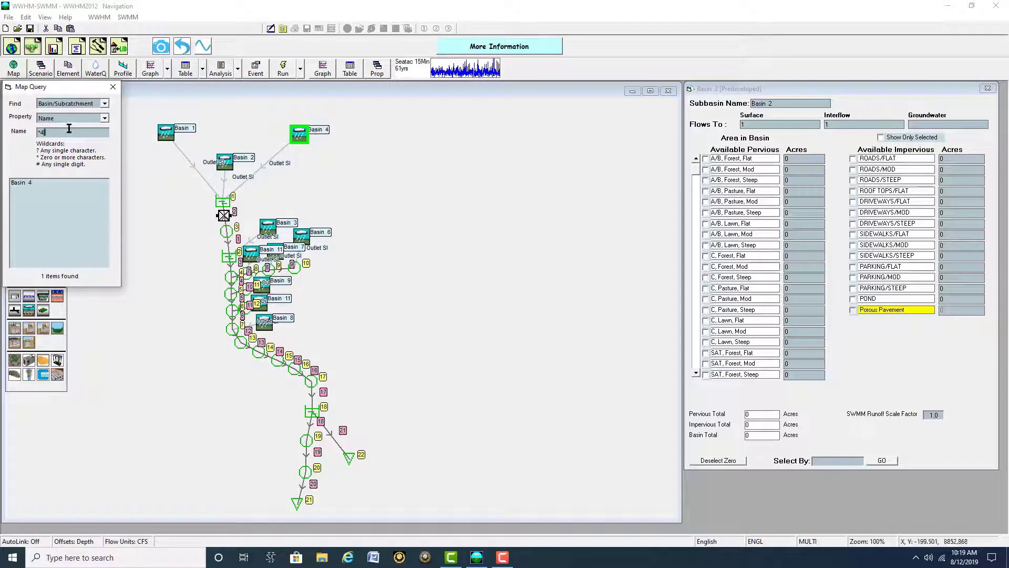
Try the name pattern *A, restore *4 and open the properties of Basin 4.
key(BackSpace)
text(A)
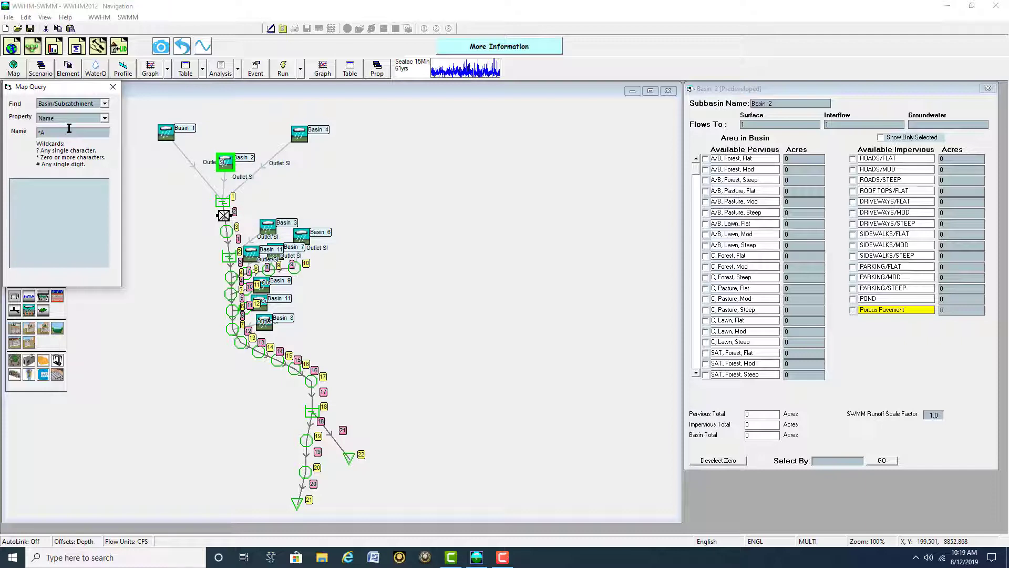
key(BackSpace)
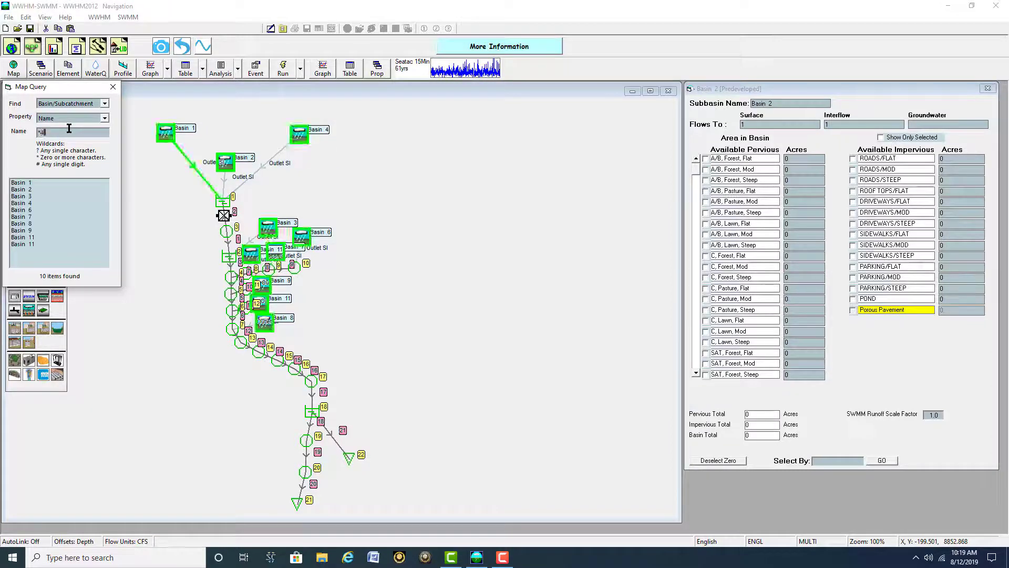
text(4)
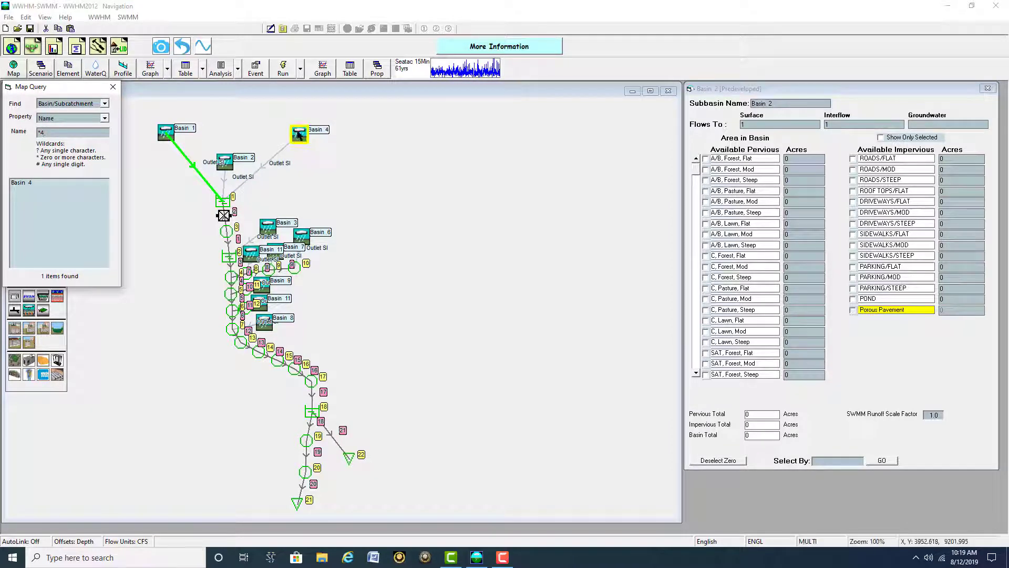
click(44, 183)
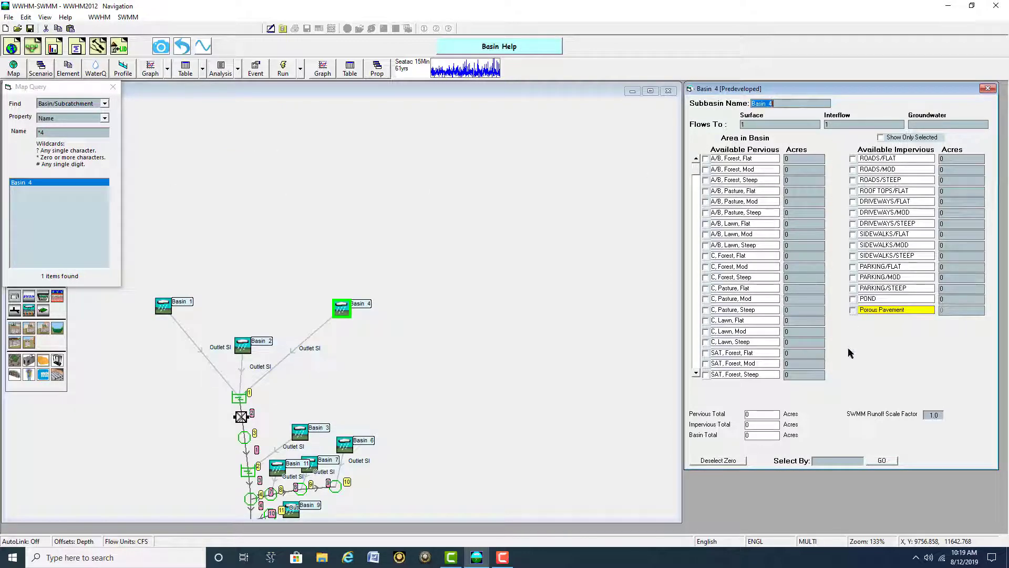